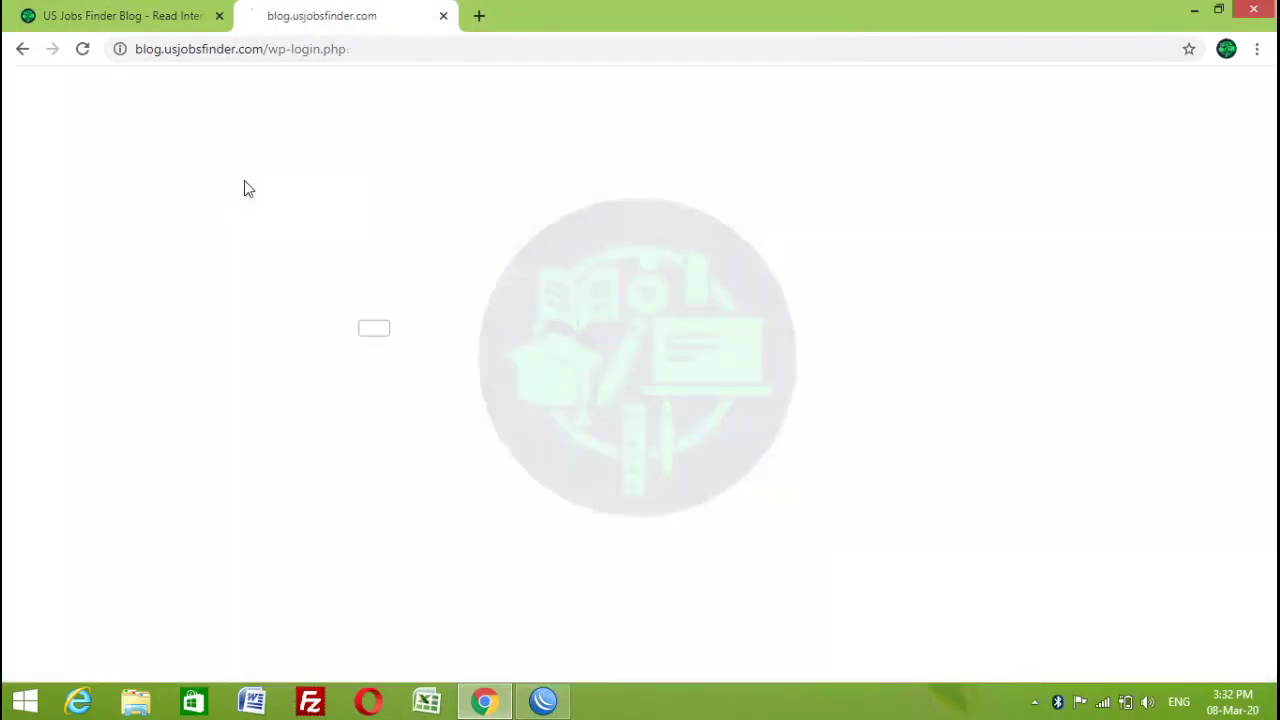
Reload the WordPress login page, enter the admin dashboard and open the page for adding new plugins.
{"action": "left_click", "coordinate": [83, 48]}
{"action": "left_click", "coordinate": [715, 202]}
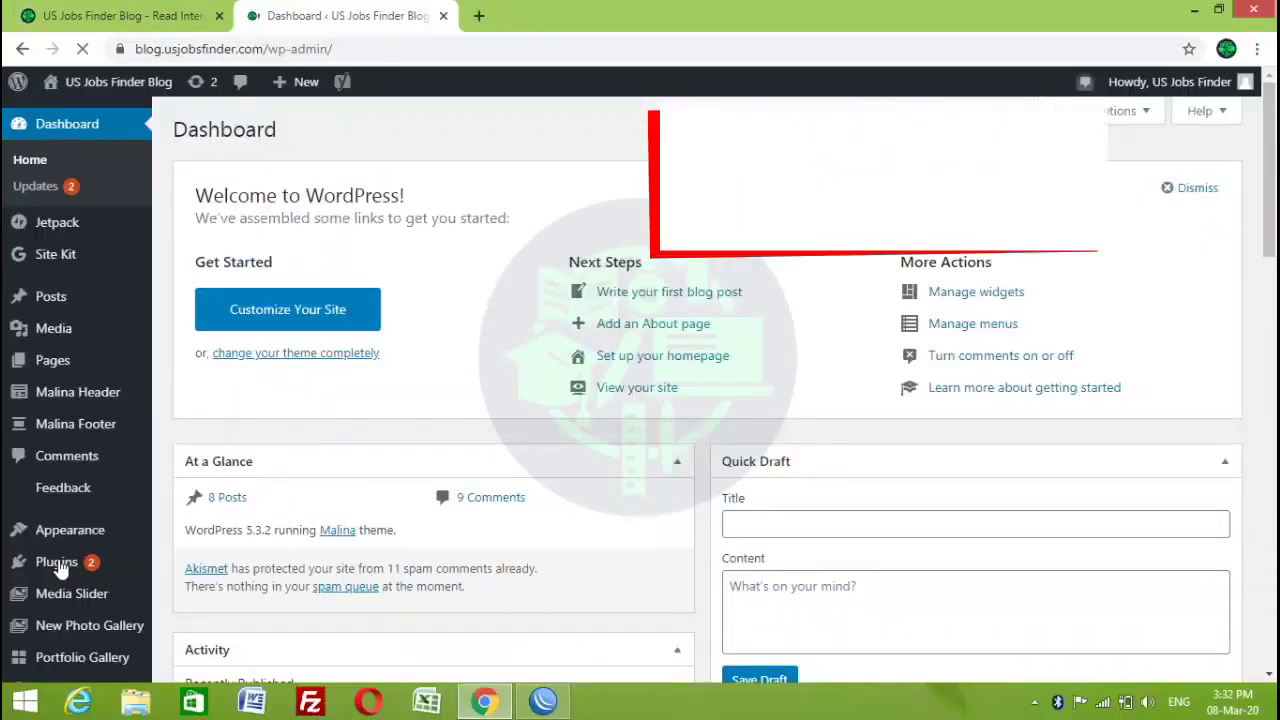
{"action": "mouse_move", "coordinate": [116, 572]}
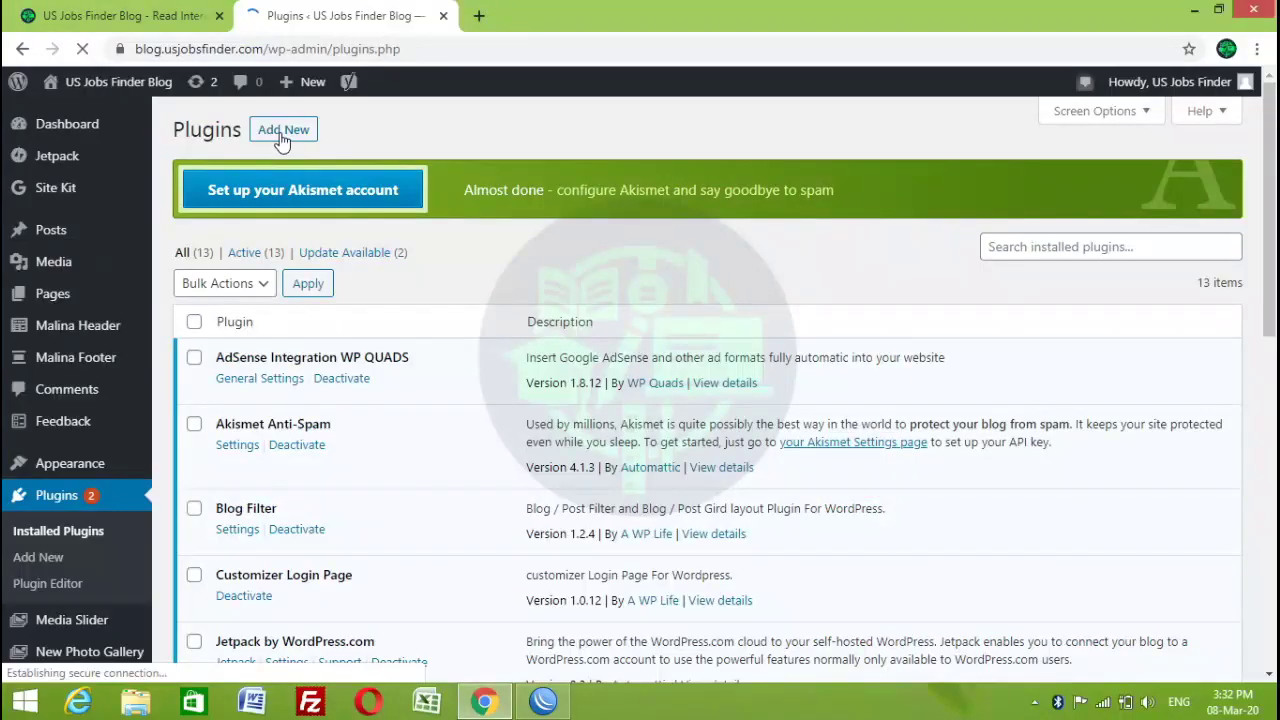
{"action": "left_click", "coordinate": [281, 138]}
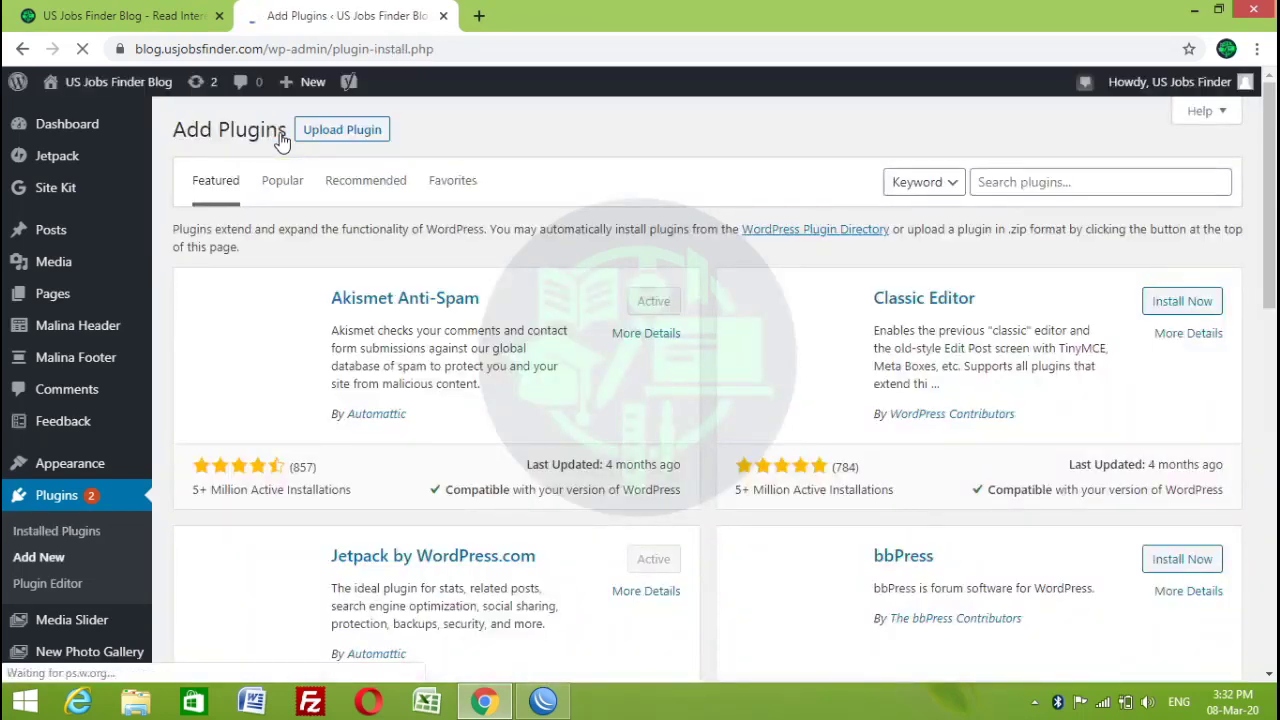
Search the plugins for "login page", and install and activate User Registration – Custom Registration Form, Login And User Profile.
{"action": "left_click", "coordinate": [1036, 181]}
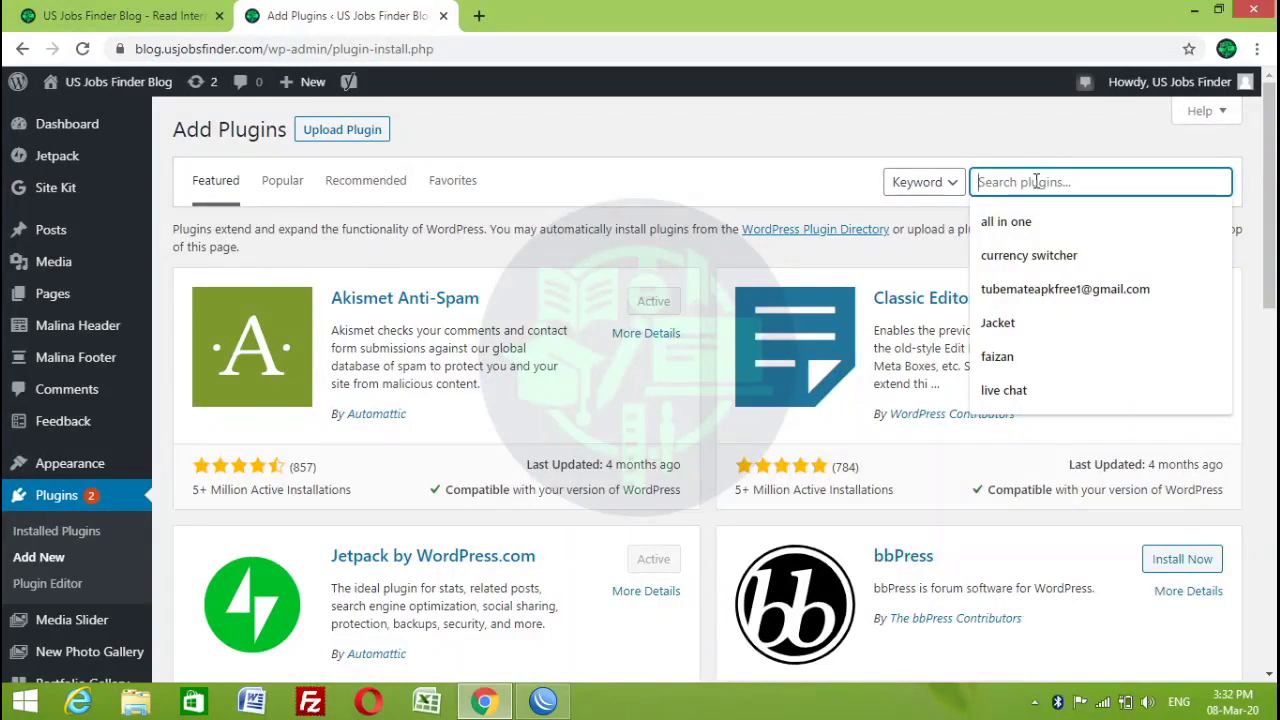
{"action": "type", "text": "login page"}
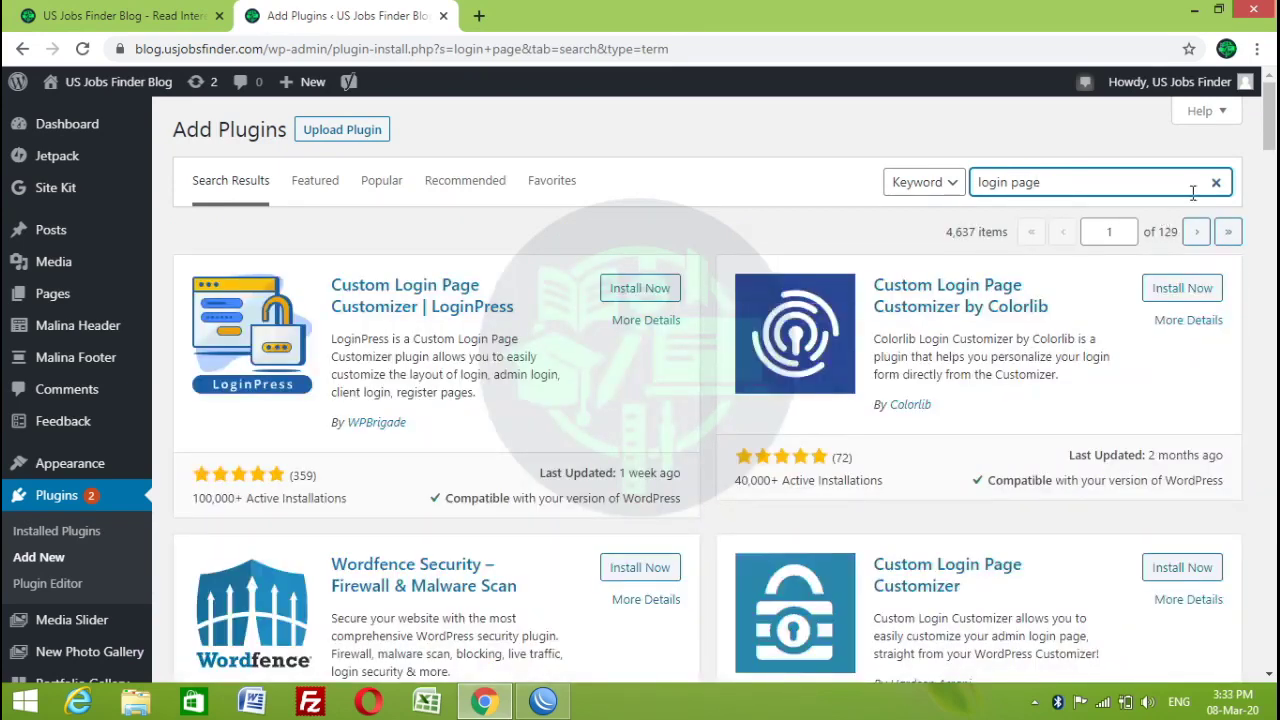
{"action": "left_click_drag", "start_coordinate": [1266, 140], "coordinate": [1266, 387]}
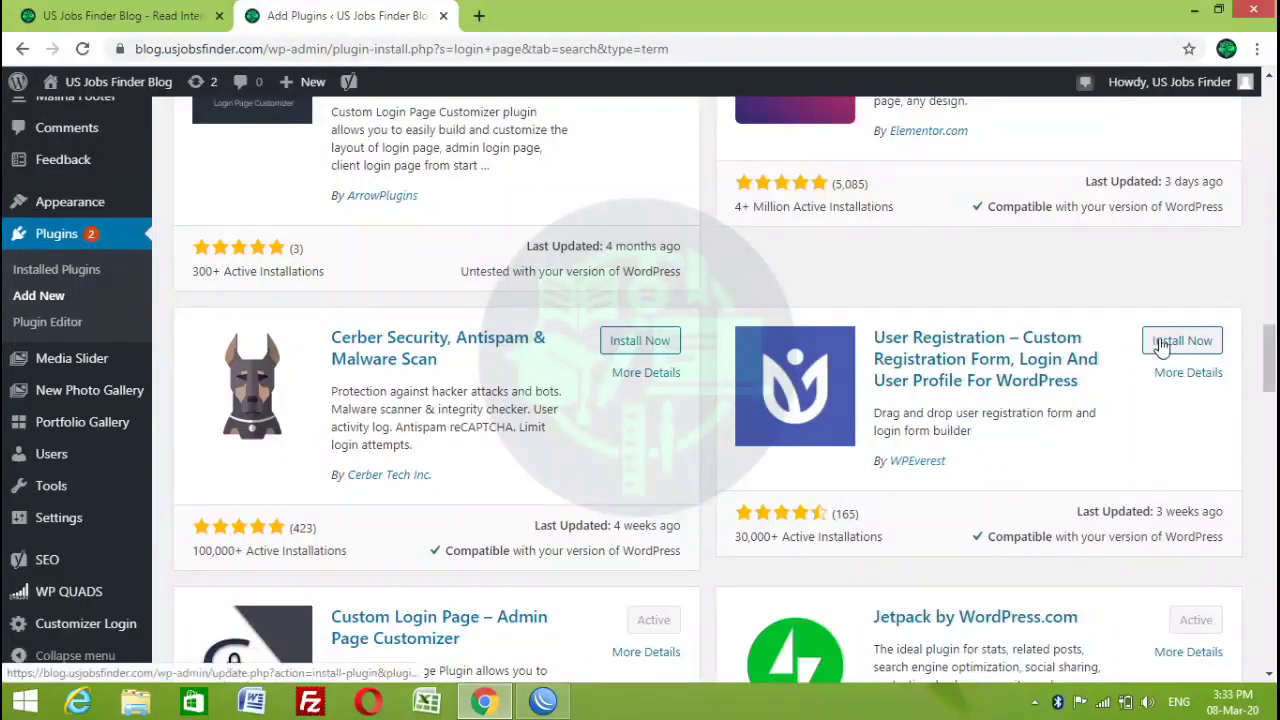
{"action": "left_click", "coordinate": [1163, 343]}
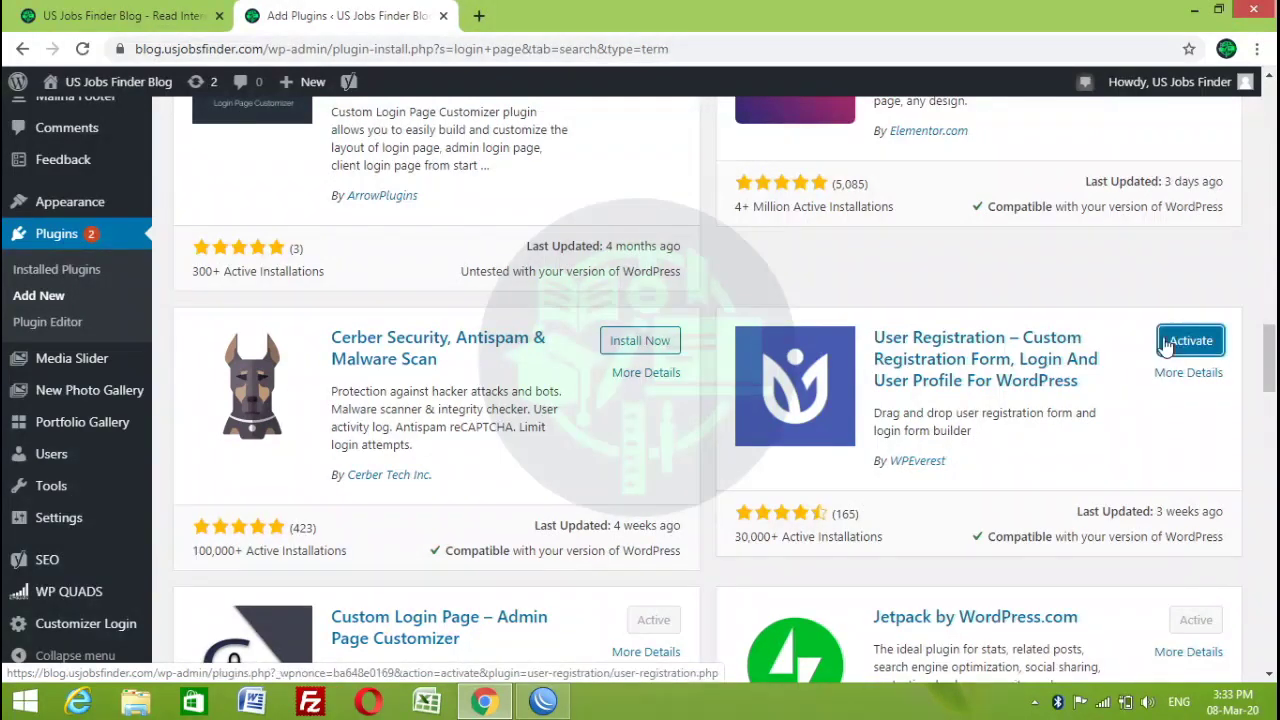
{"action": "left_click", "coordinate": [1189, 345]}
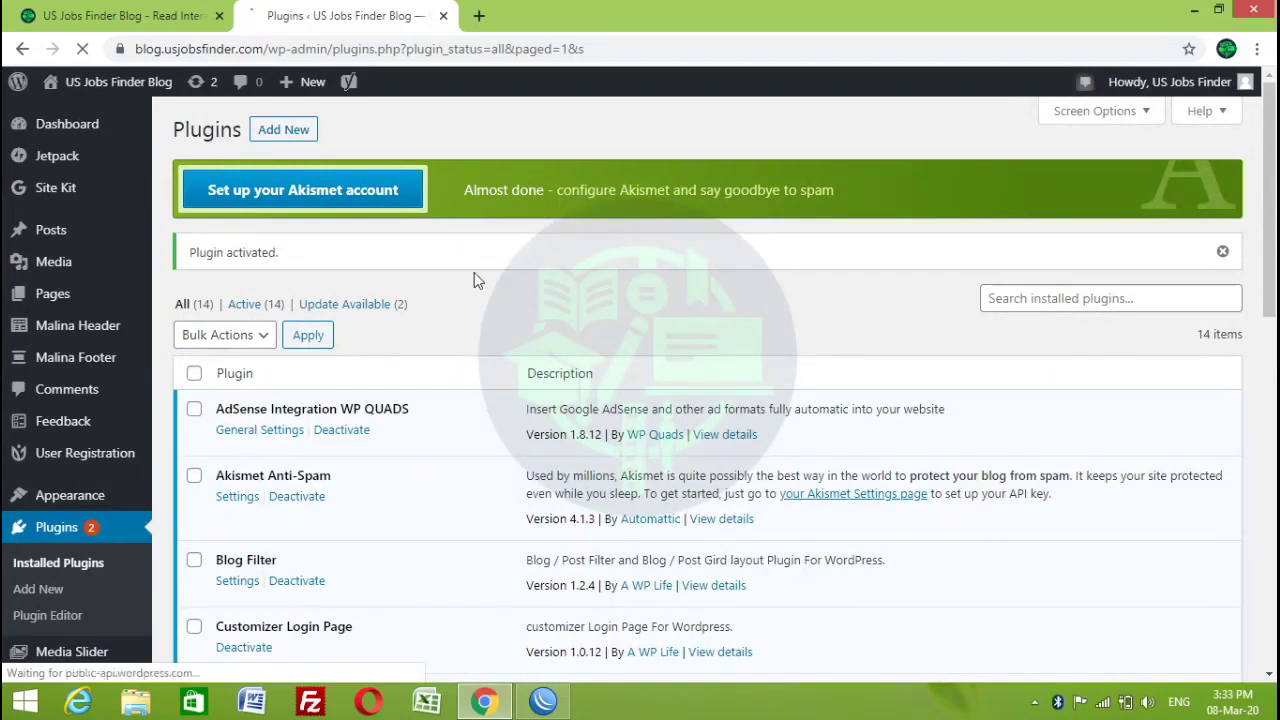
Restore the trashed My Account and Registration pages with a bulk Restore action.
{"action": "mouse_move", "coordinate": [42, 298]}
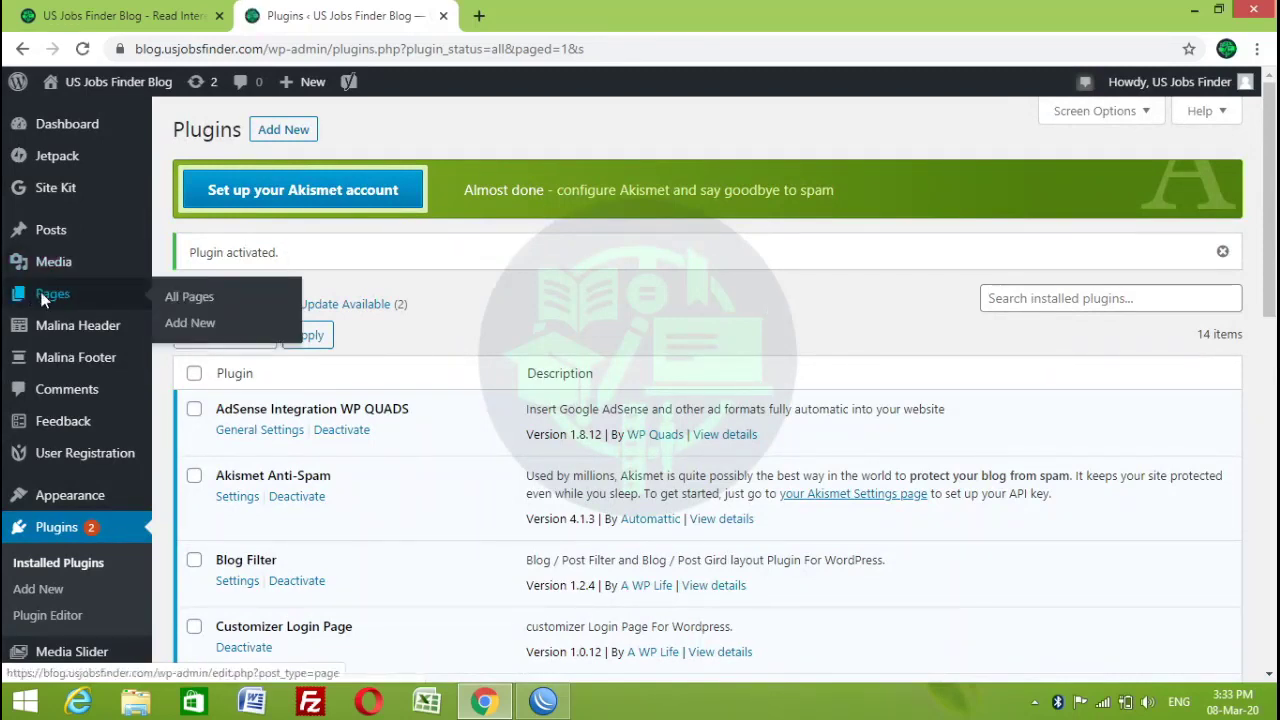
{"action": "left_click", "coordinate": [42, 298]}
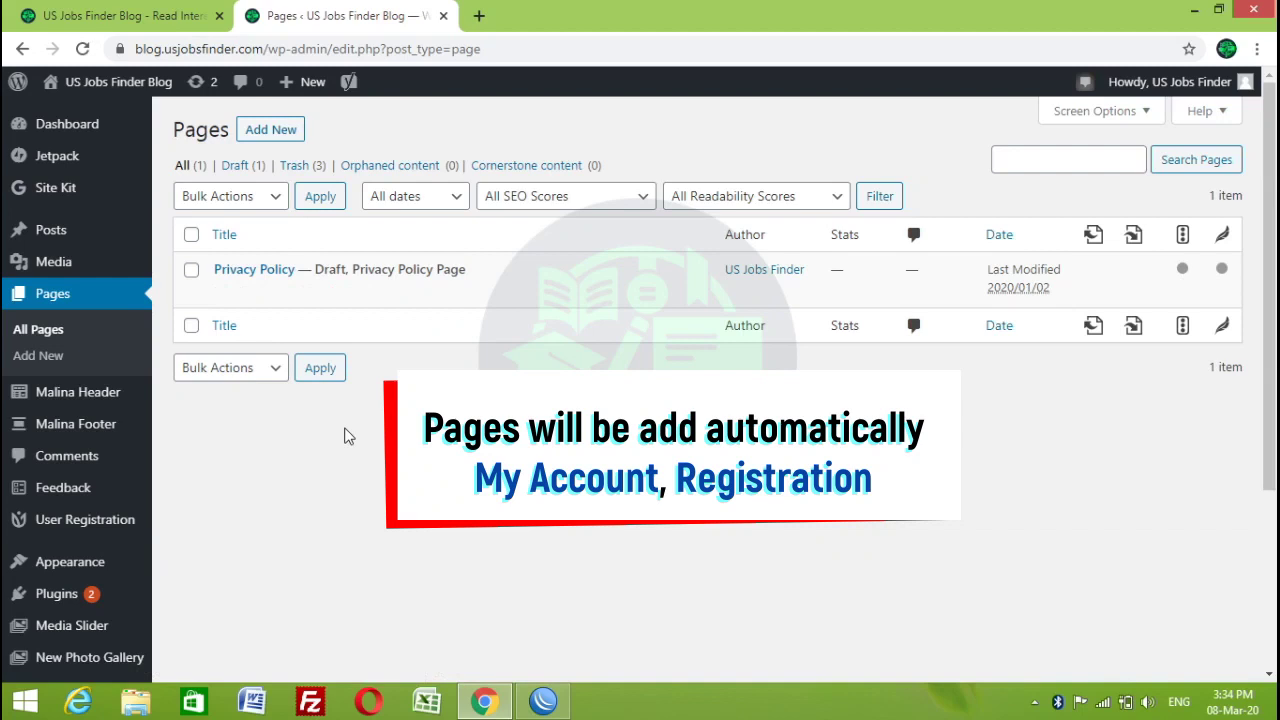
{"action": "left_click", "coordinate": [296, 167]}
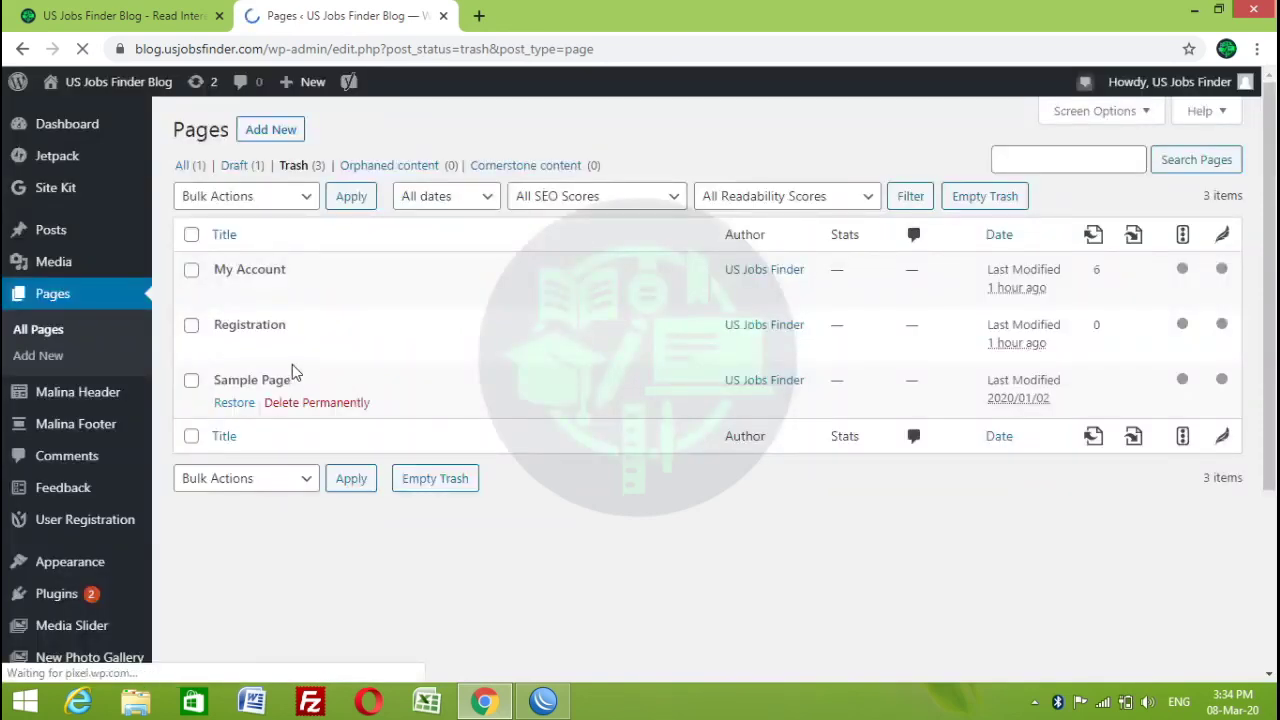
{"action": "left_click", "coordinate": [191, 270]}
{"action": "left_click", "coordinate": [191, 325]}
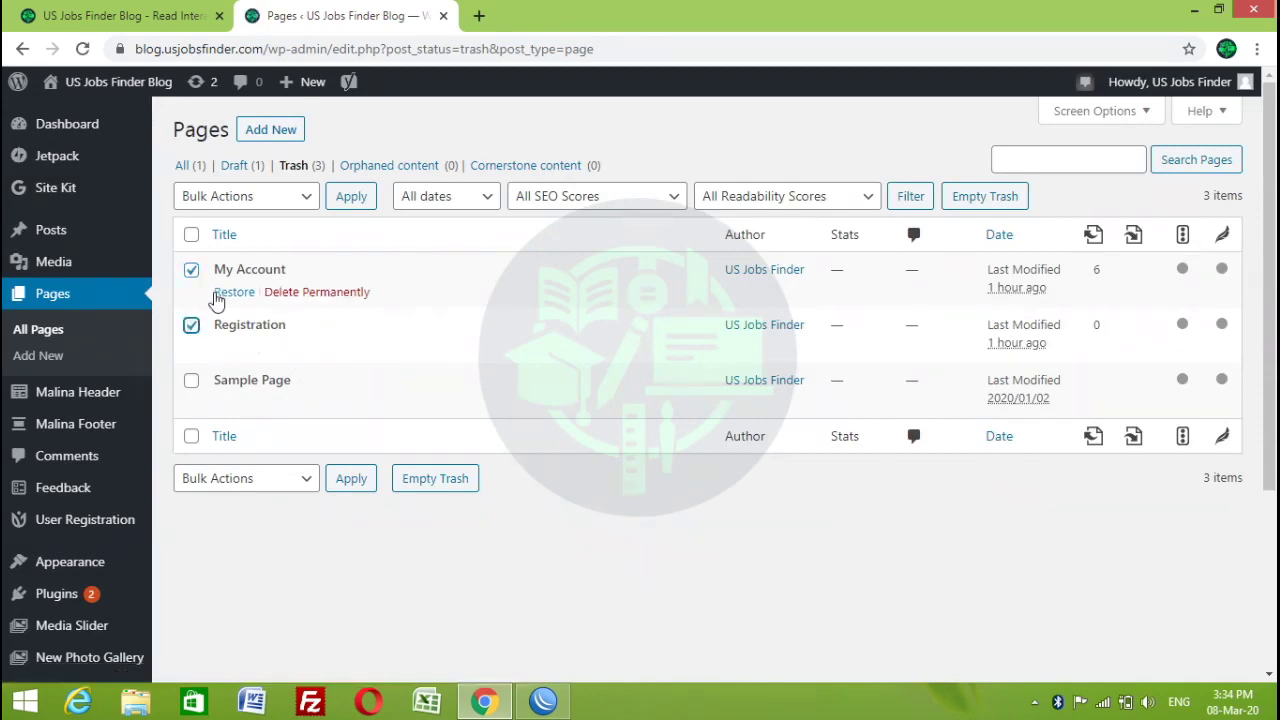
{"action": "left_click", "coordinate": [298, 196]}
{"action": "left_click", "coordinate": [236, 241]}
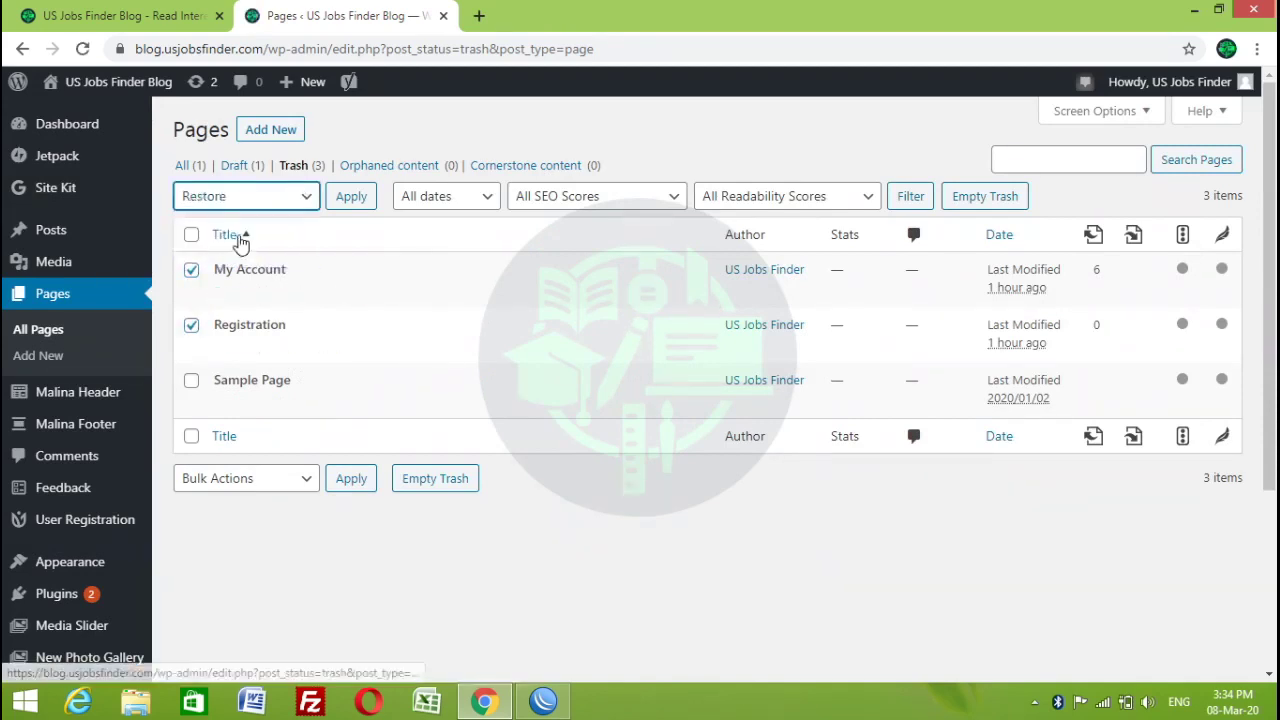
{"action": "left_click", "coordinate": [341, 207]}
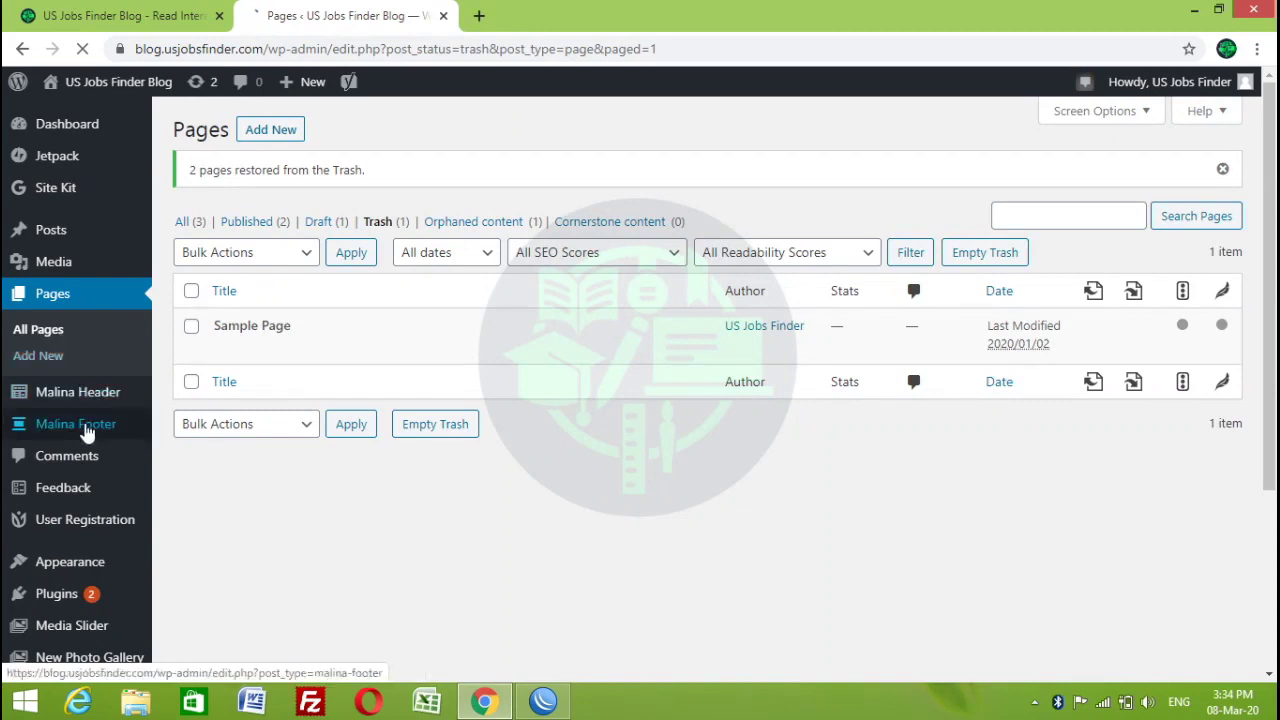
Open the User Registration plugin settings and set the user login option to Manual login after registration.
{"action": "mouse_move", "coordinate": [90, 527]}
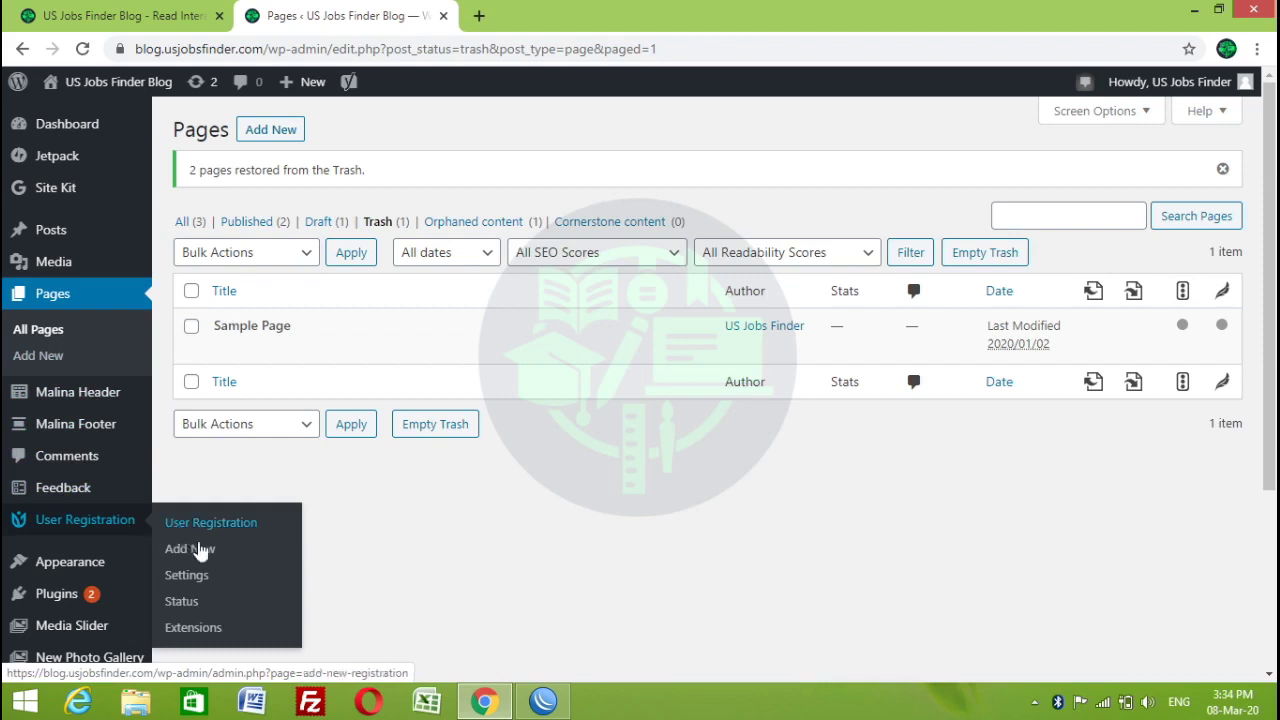
{"action": "left_click", "coordinate": [182, 582]}
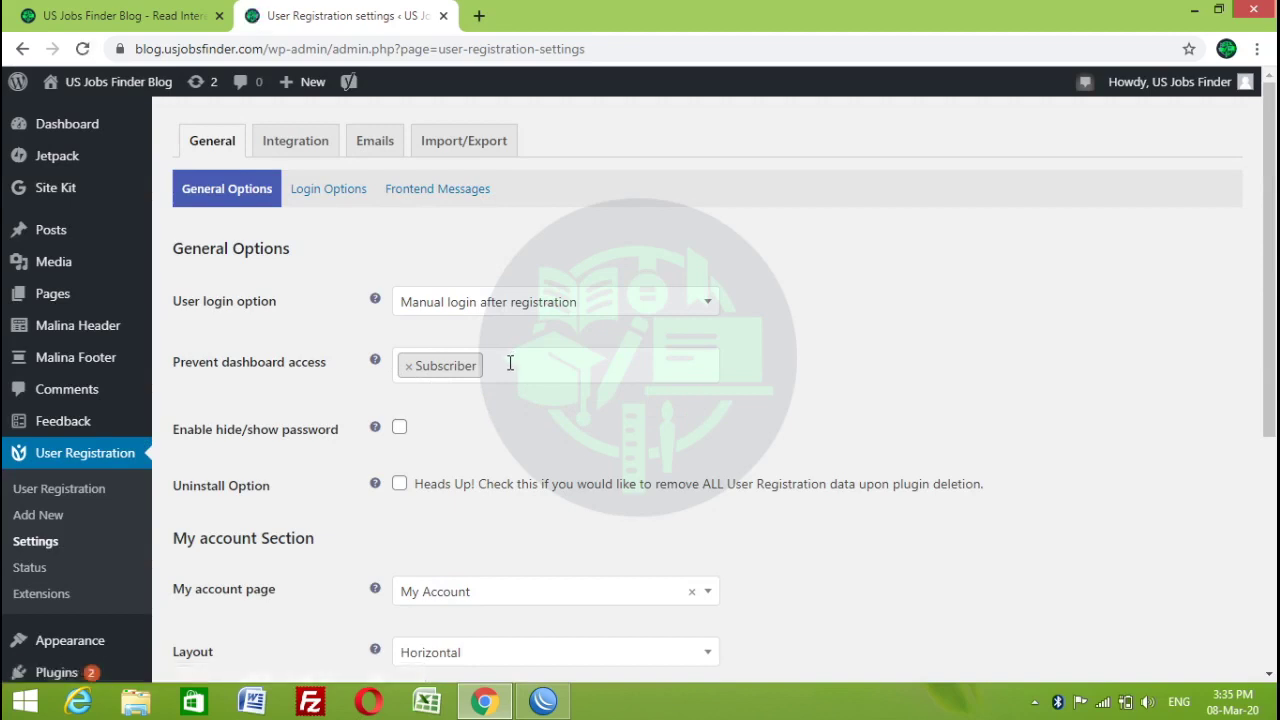
{"action": "left_click", "coordinate": [507, 308]}
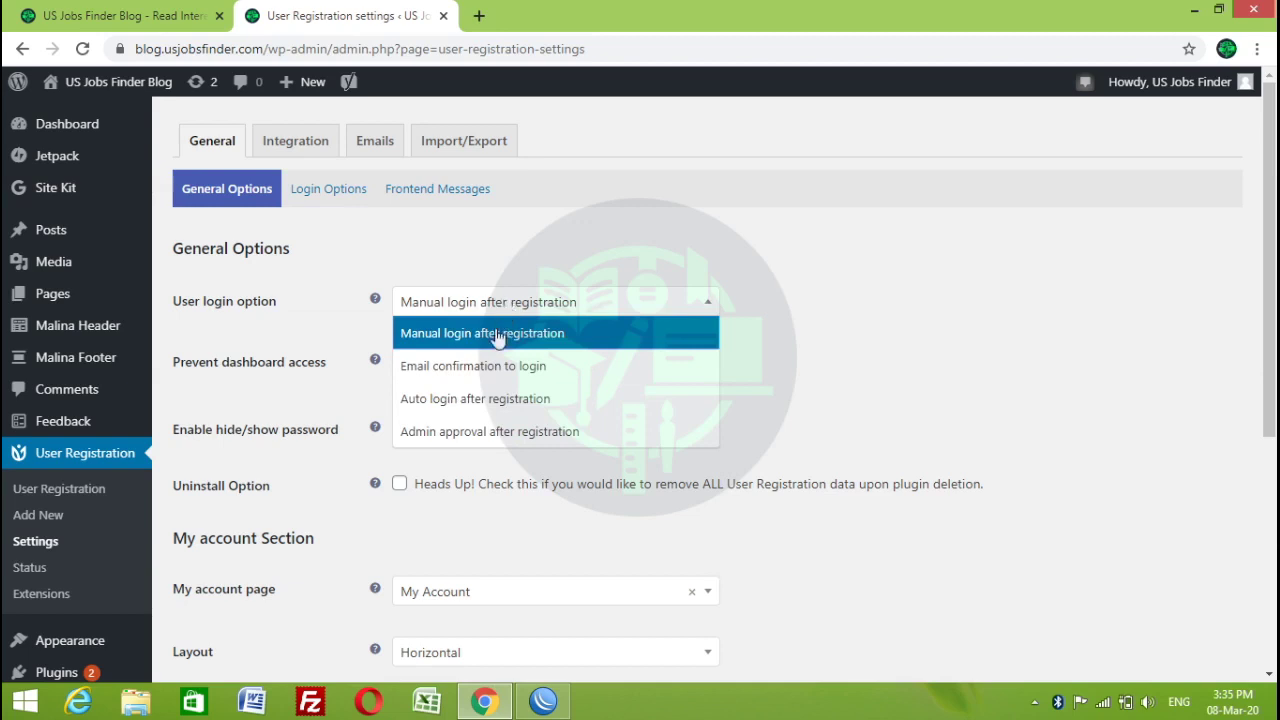
{"action": "left_click", "coordinate": [493, 336]}
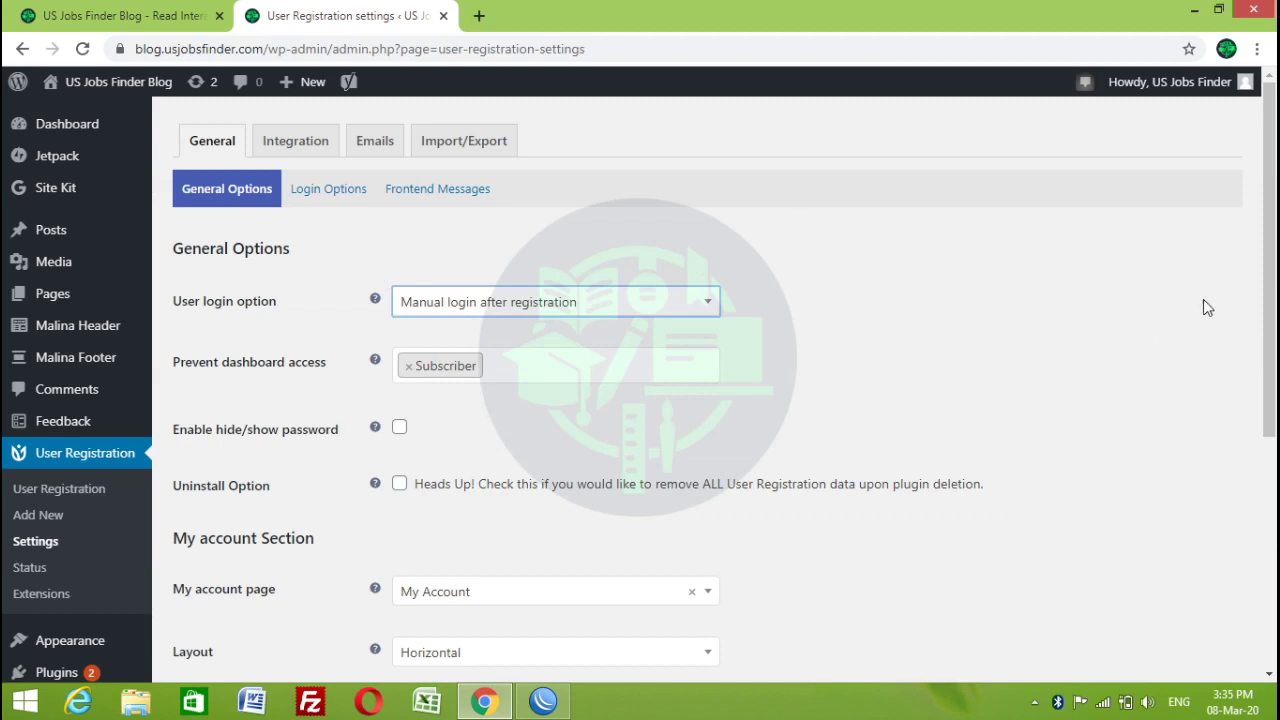
Assign My Account as the My account page and review the remaining general options.
{"action": "left_click_drag", "start_coordinate": [1262, 310], "coordinate": [1272, 392]}
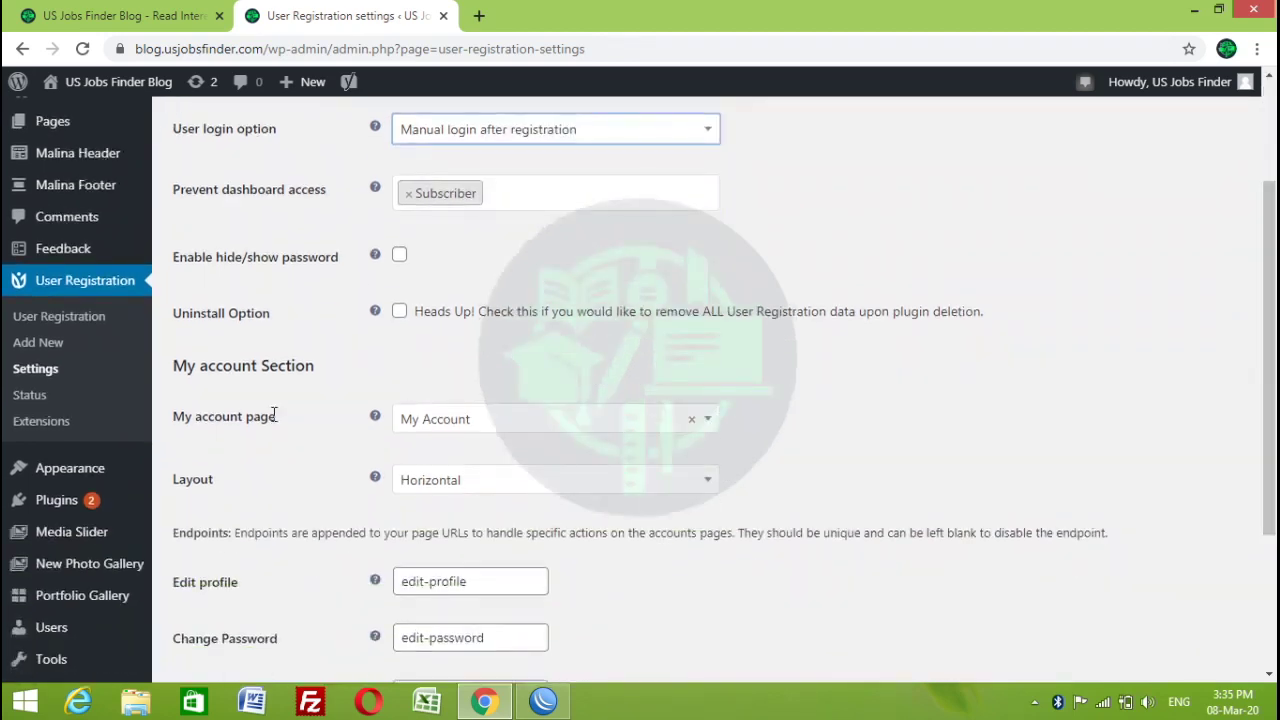
{"action": "left_click", "coordinate": [470, 428]}
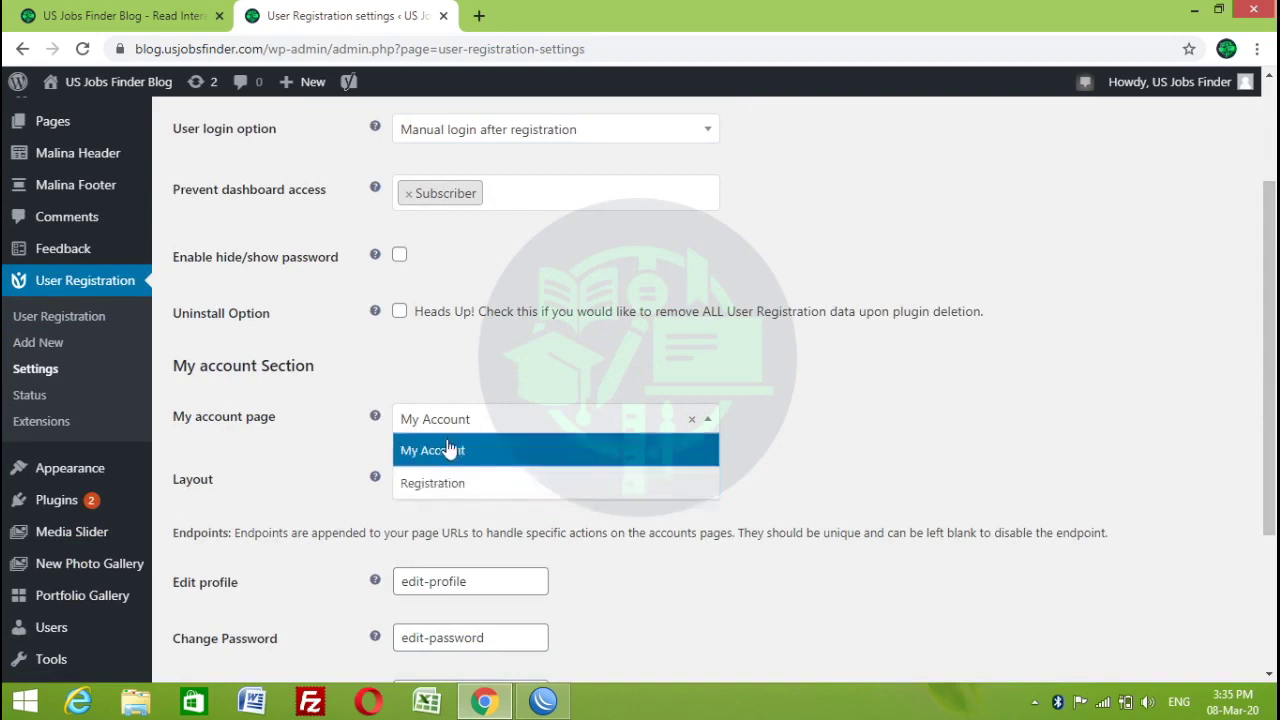
{"action": "left_click", "coordinate": [303, 436]}
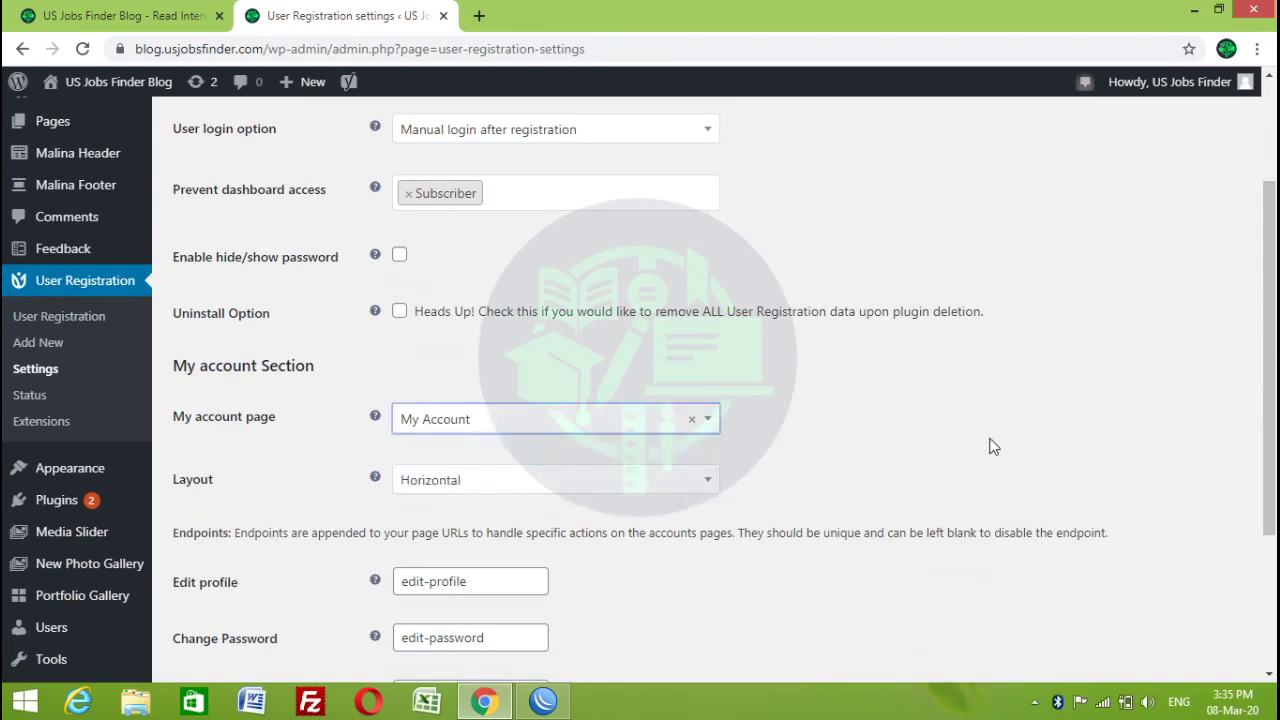
{"action": "scroll", "coordinate": [1272, 295], "scroll_direction": "down", "scroll_amount": 3}
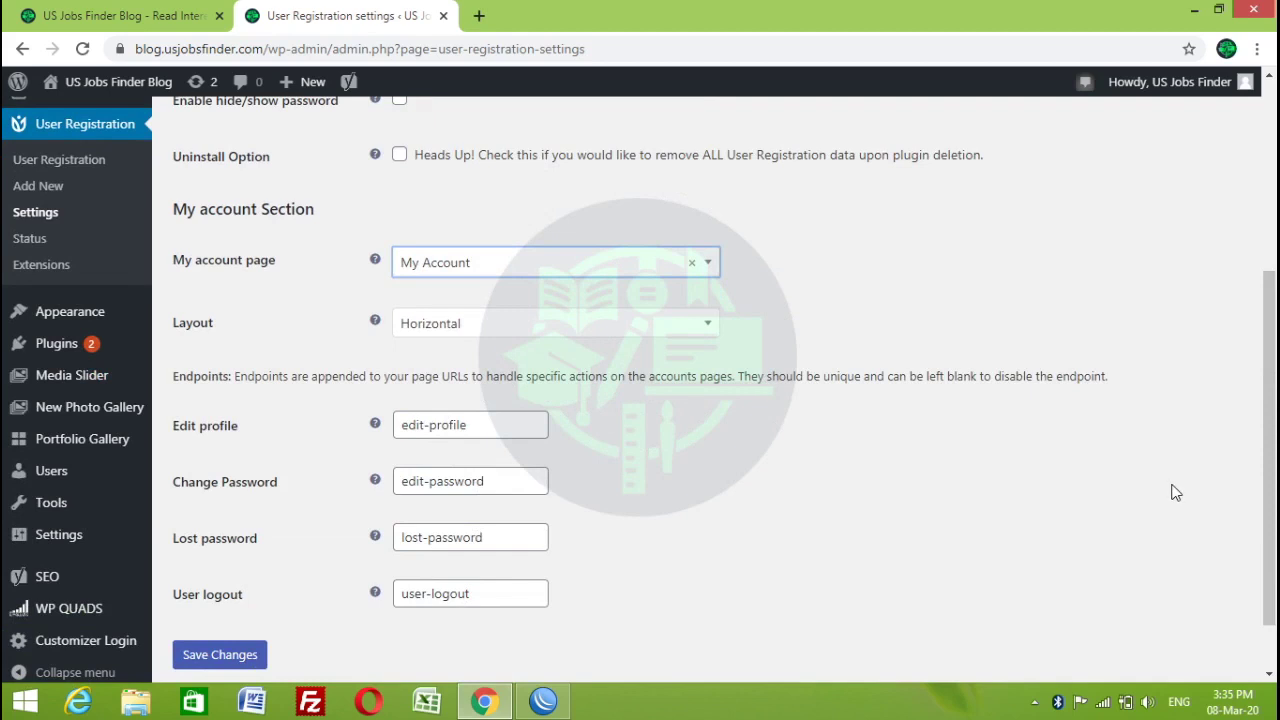
{"action": "scroll", "coordinate": [1272, 500], "scroll_direction": "up", "scroll_amount": 1}
{"action": "scroll", "coordinate": [1272, 500], "scroll_direction": "up", "scroll_amount": 5}
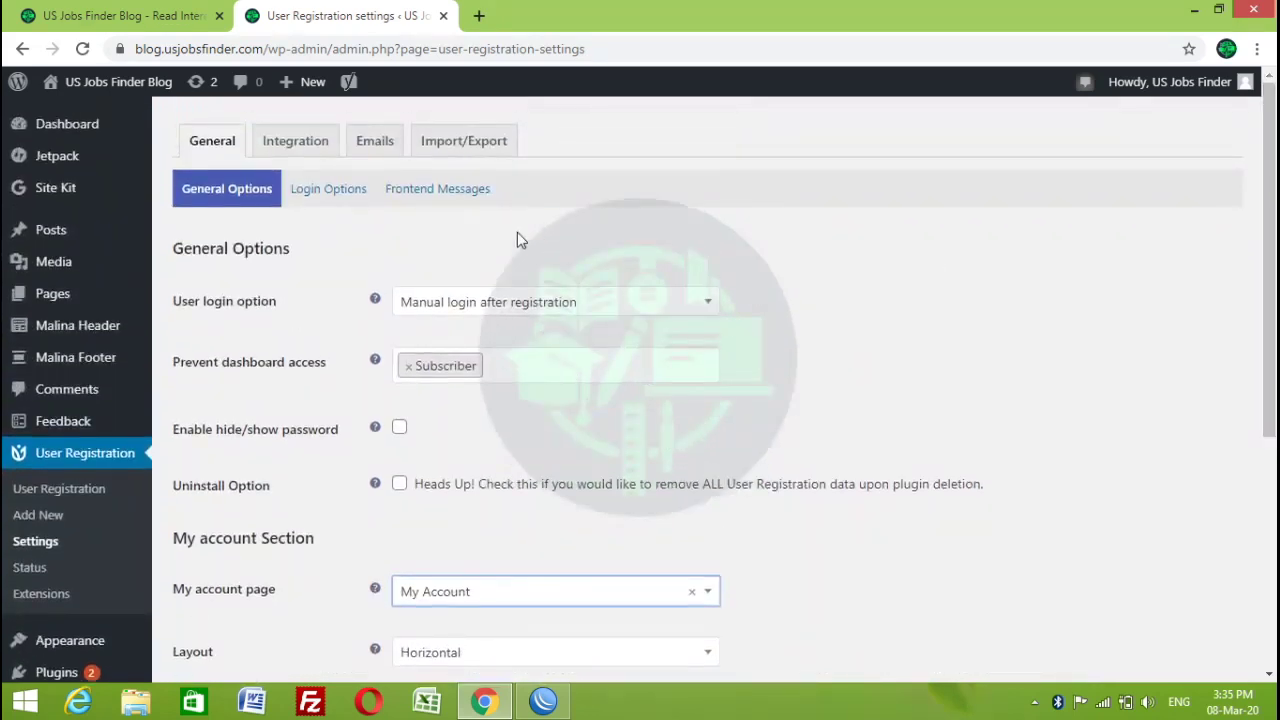
Open the Login Options, review the available form templates and highlight the Registration URL.
{"action": "left_click", "coordinate": [321, 200]}
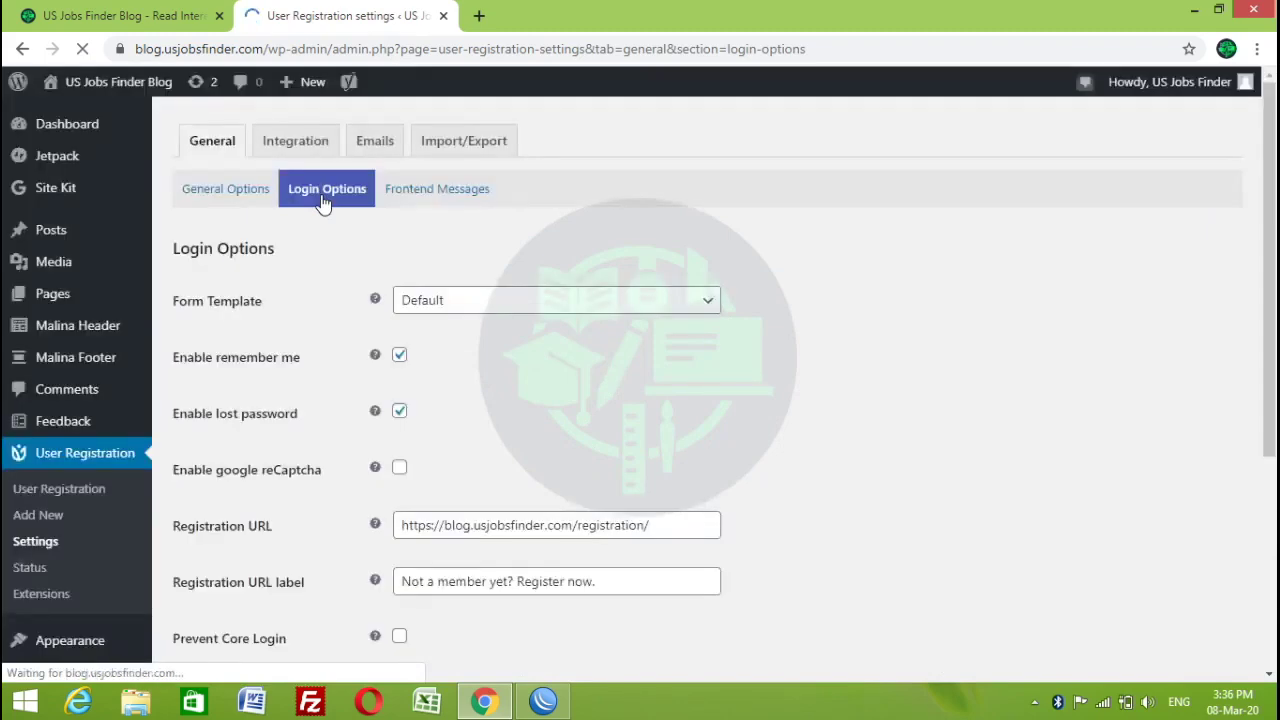
{"action": "left_click", "coordinate": [501, 310]}
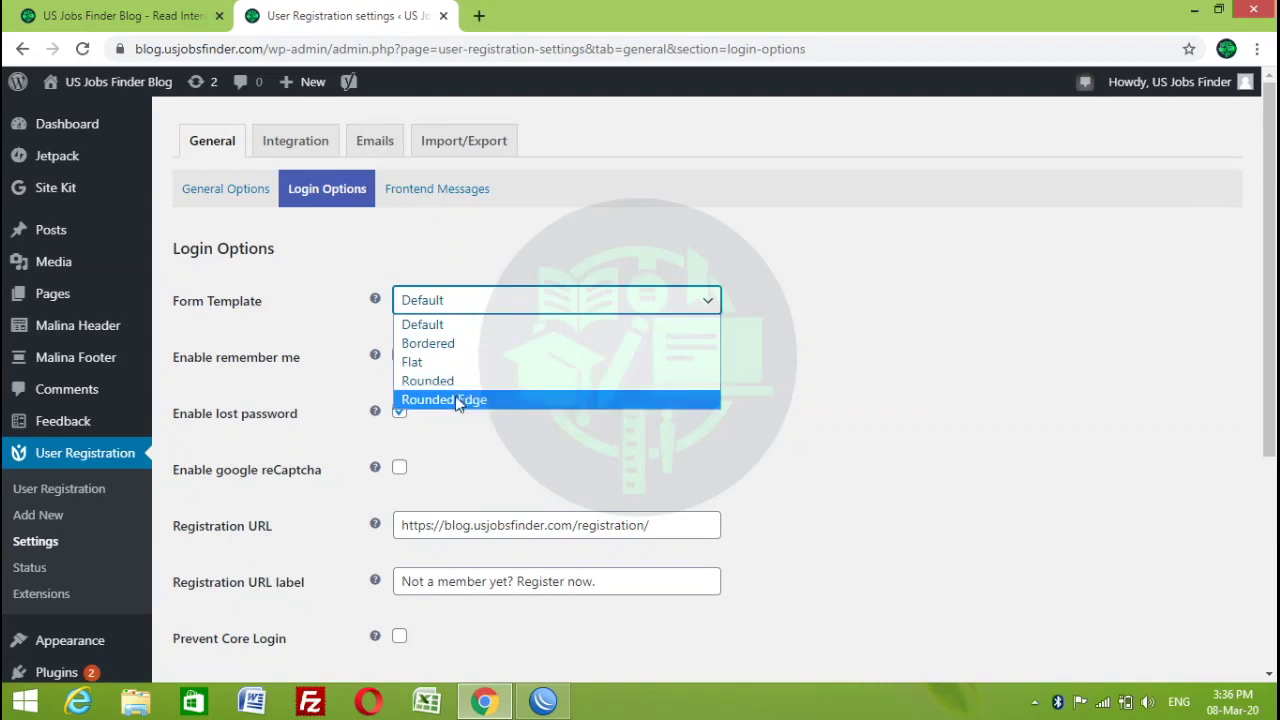
{"action": "left_click", "coordinate": [547, 300]}
{"action": "left_click_drag", "start_coordinate": [1270, 195], "coordinate": [1272, 252]}
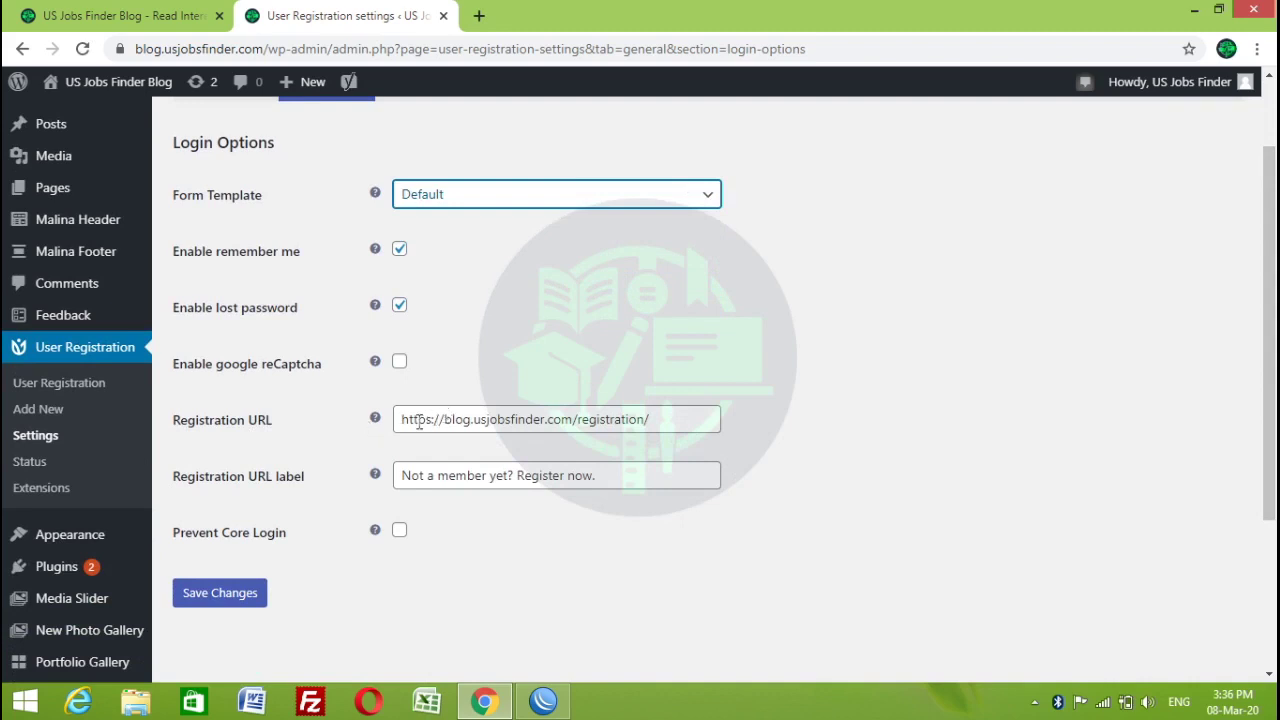
{"action": "left_click_drag", "start_coordinate": [403, 417], "coordinate": [676, 418]}
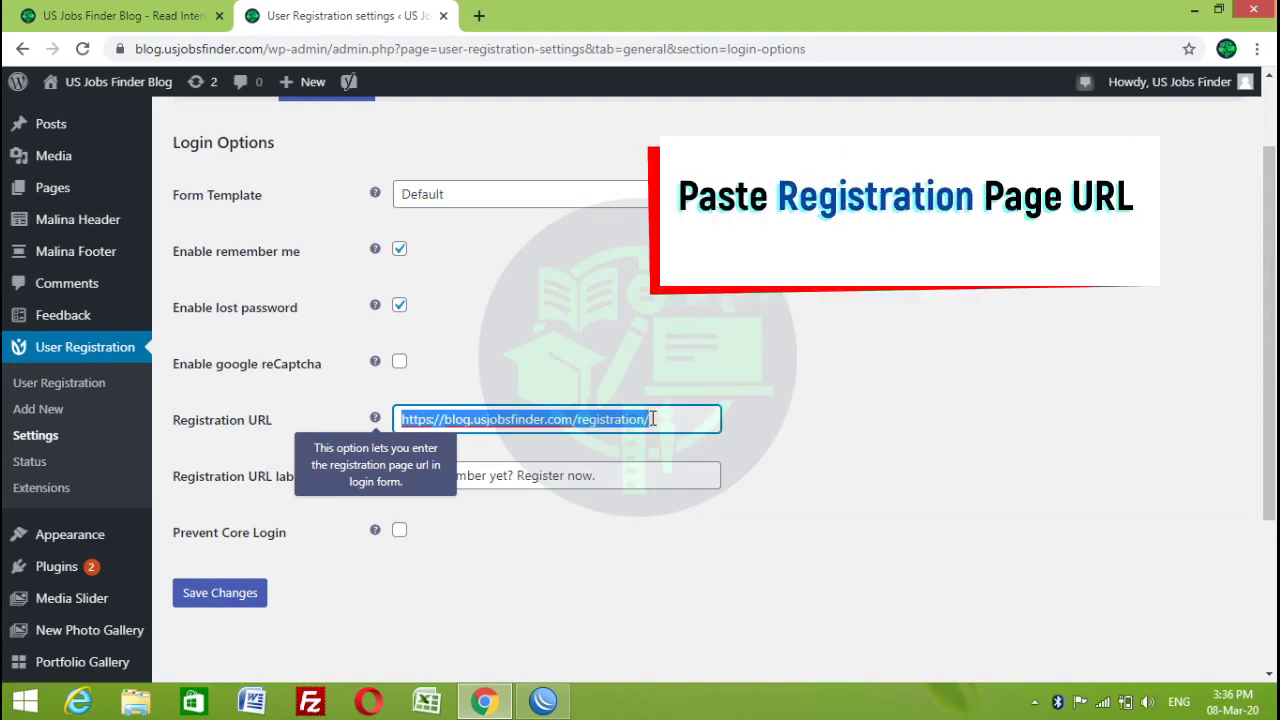
View the published Registration page from the site's page list and select its full URL for copying.
{"action": "left_click", "coordinate": [62, 196]}
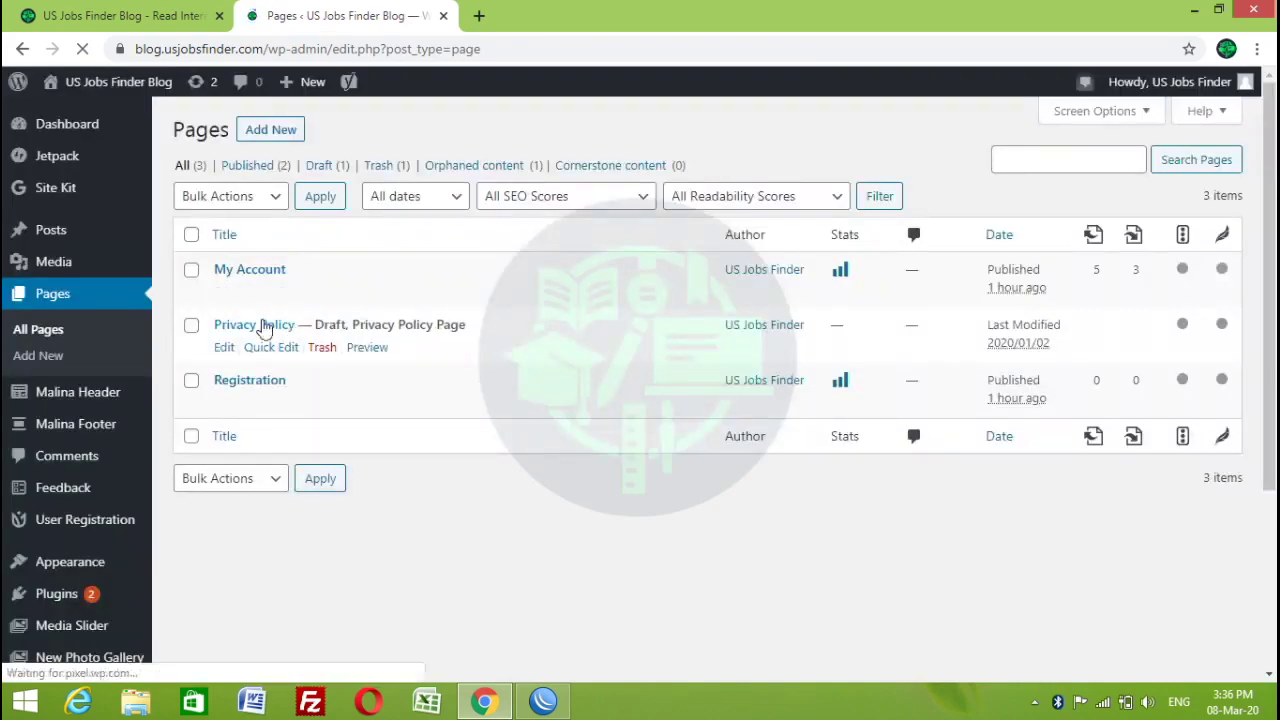
{"action": "left_click", "coordinate": [358, 403]}
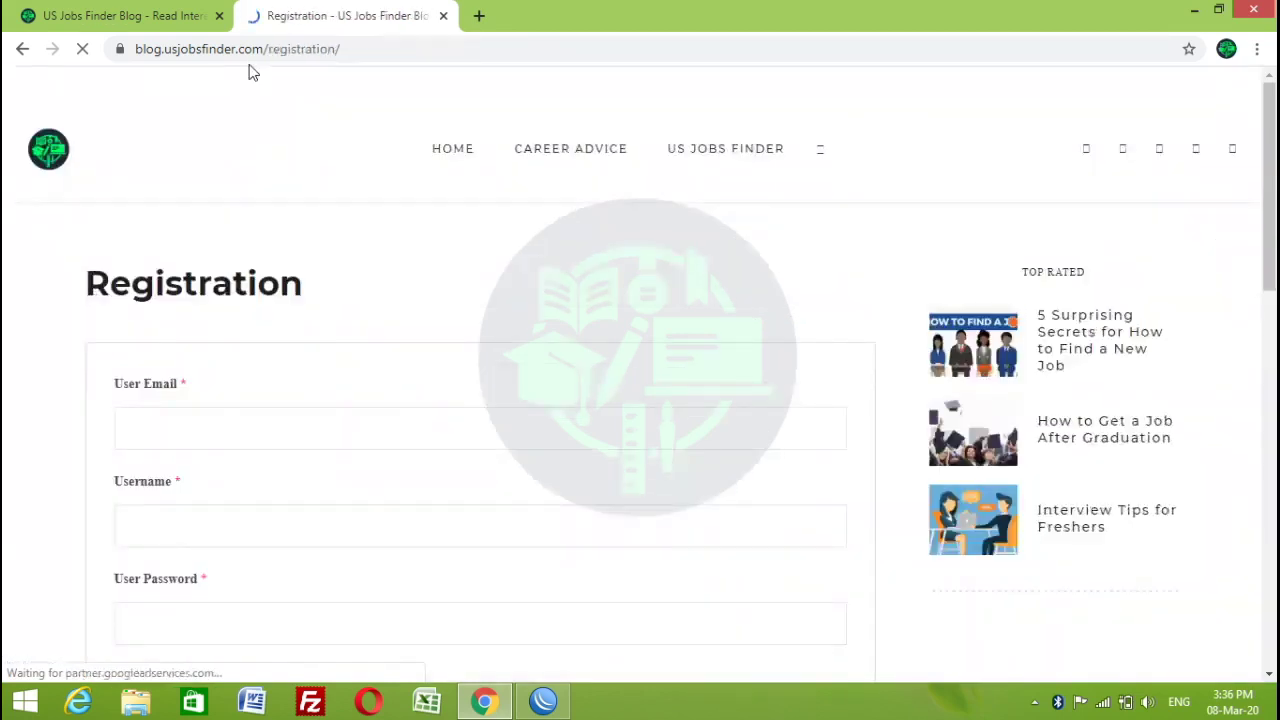
{"action": "left_click", "coordinate": [246, 57]}
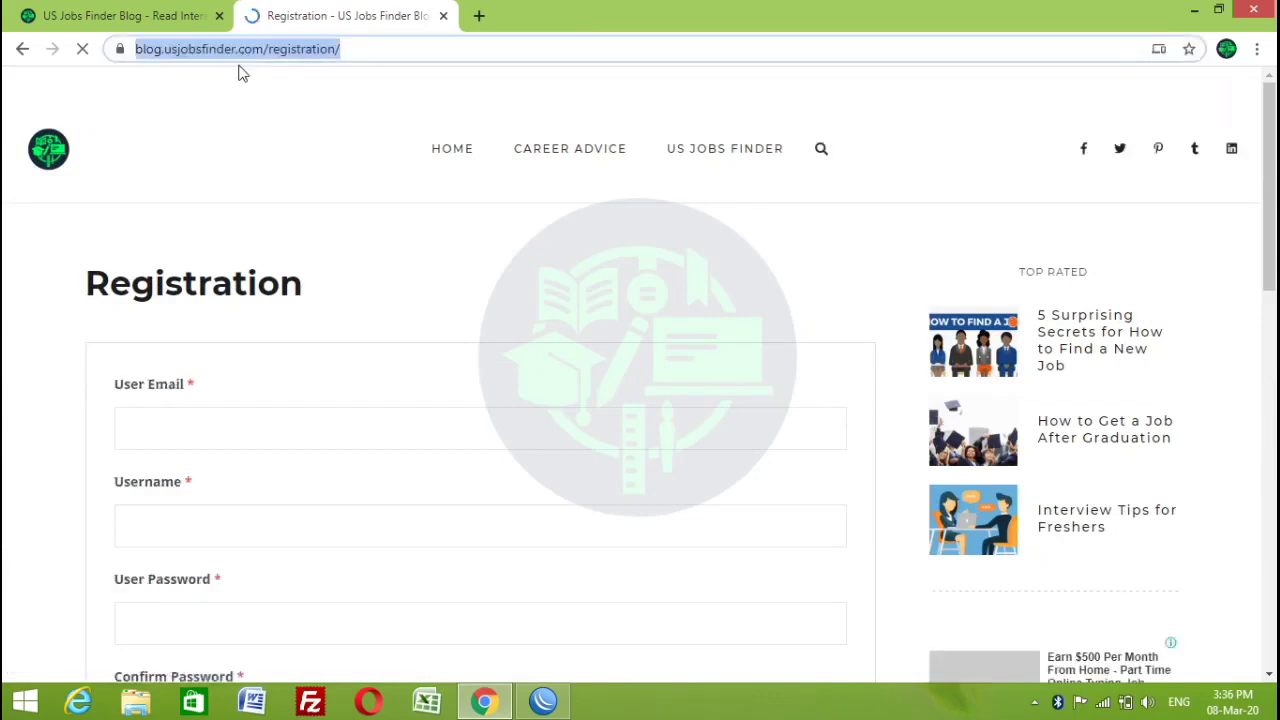
{"action": "left_click", "coordinate": [242, 55]}
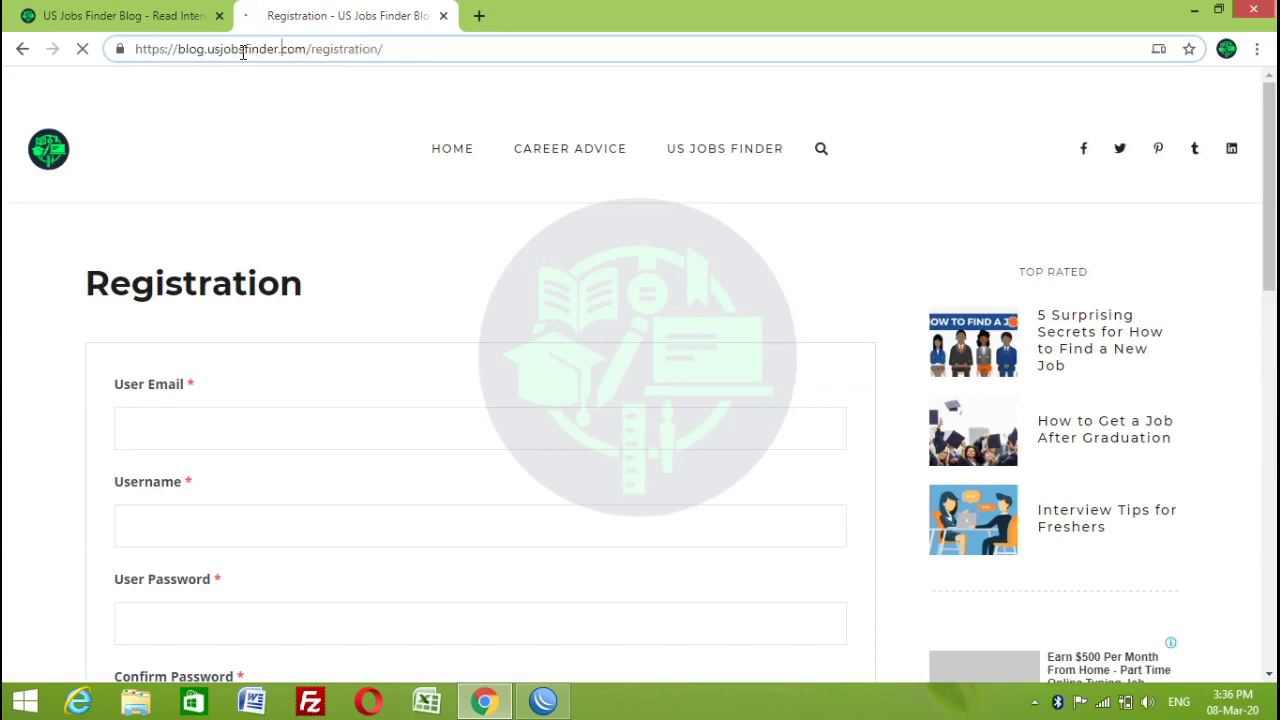
{"action": "triple_click", "coordinate": [242, 52]}
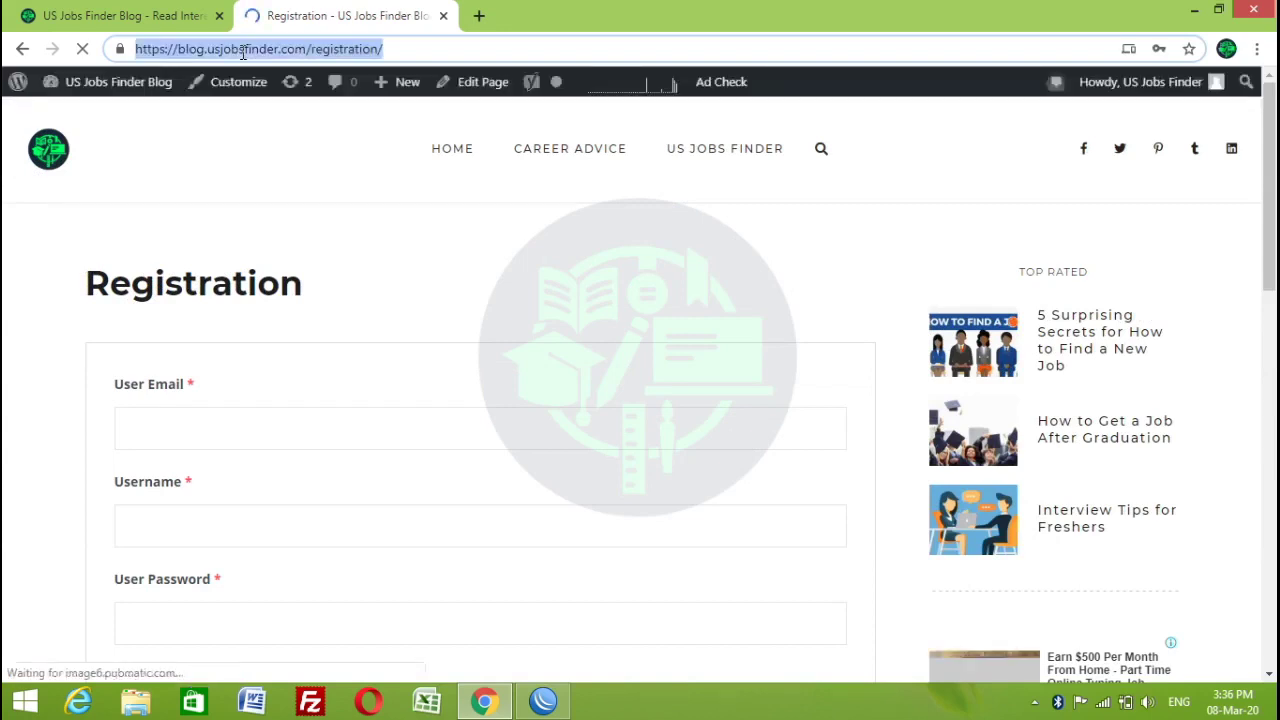
{"action": "left_click", "coordinate": [242, 53]}
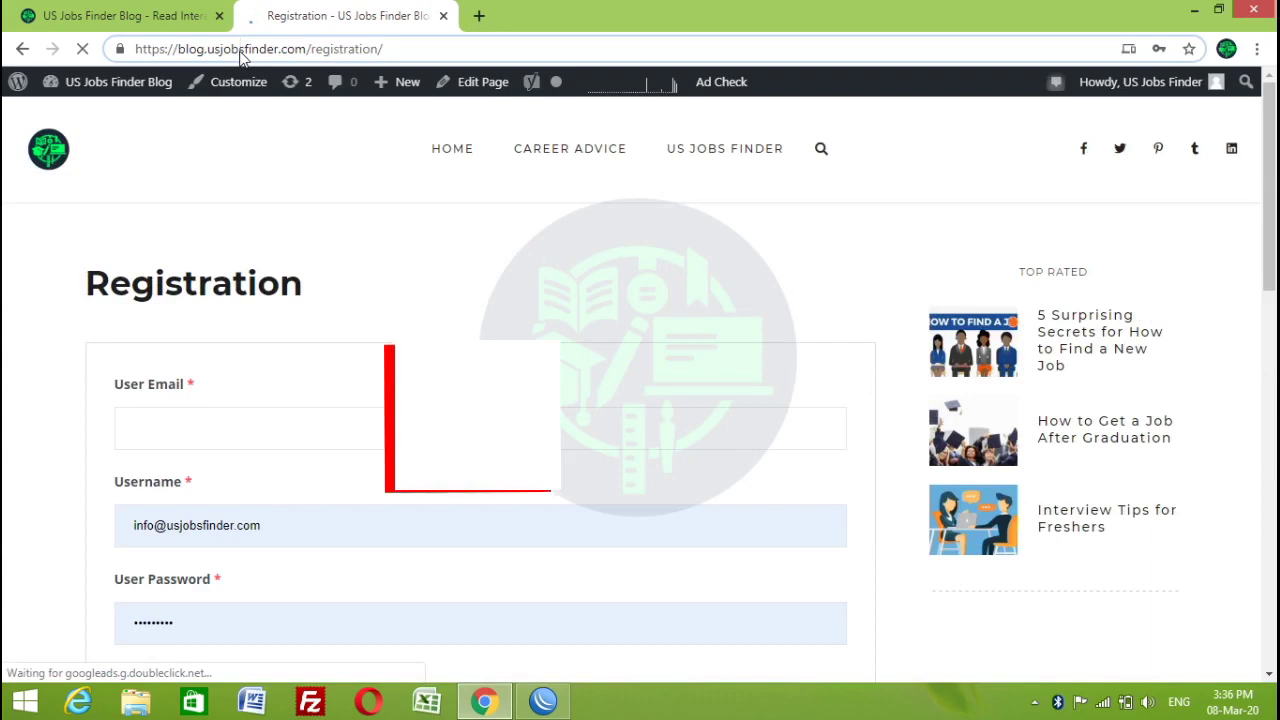
{"action": "triple_click", "coordinate": [242, 55]}
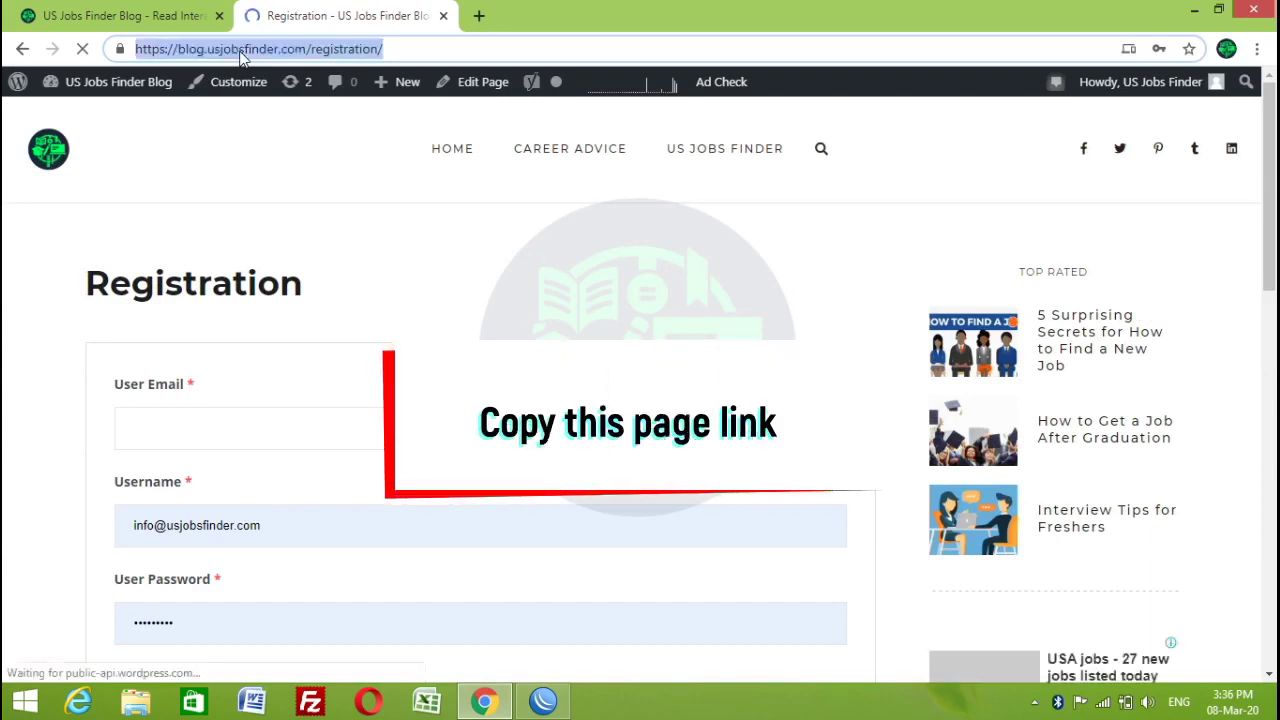
{"action": "left_click", "coordinate": [140, 16]}
{"action": "left_click", "coordinate": [280, 16]}
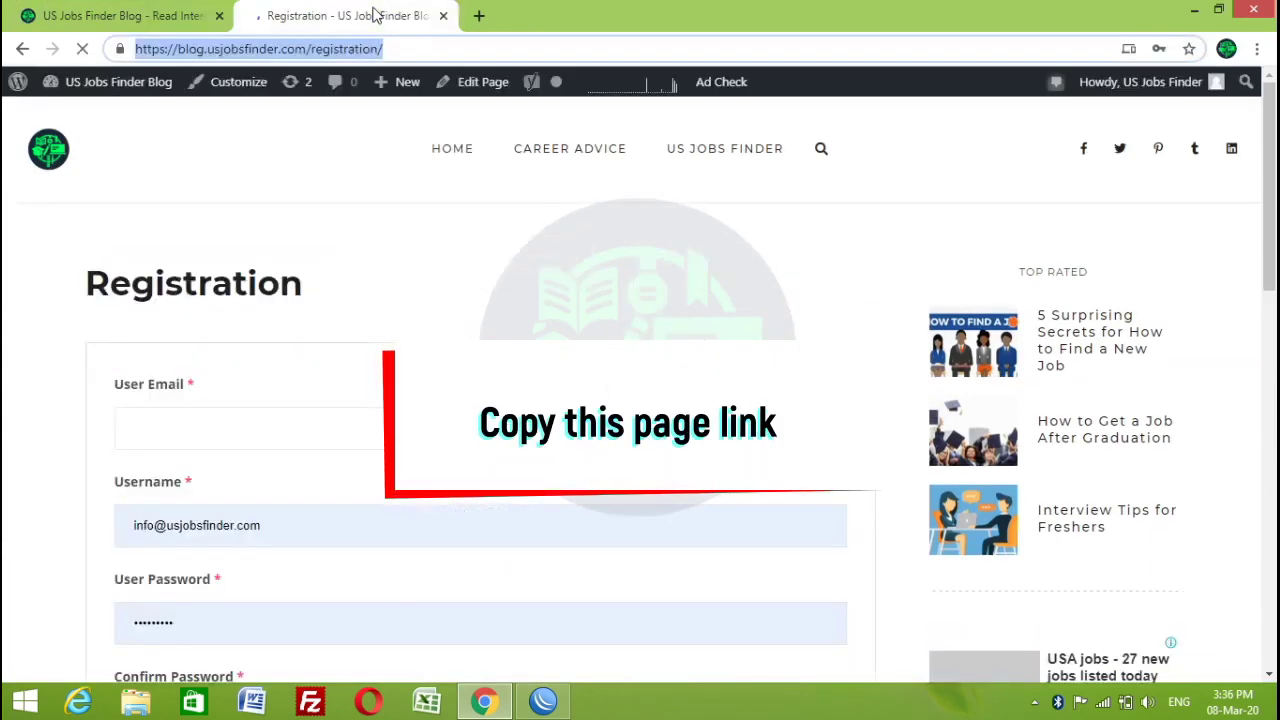
Leave the published Registration page and return to the User Registration plugin settings.
{"action": "left_click", "coordinate": [22, 48]}
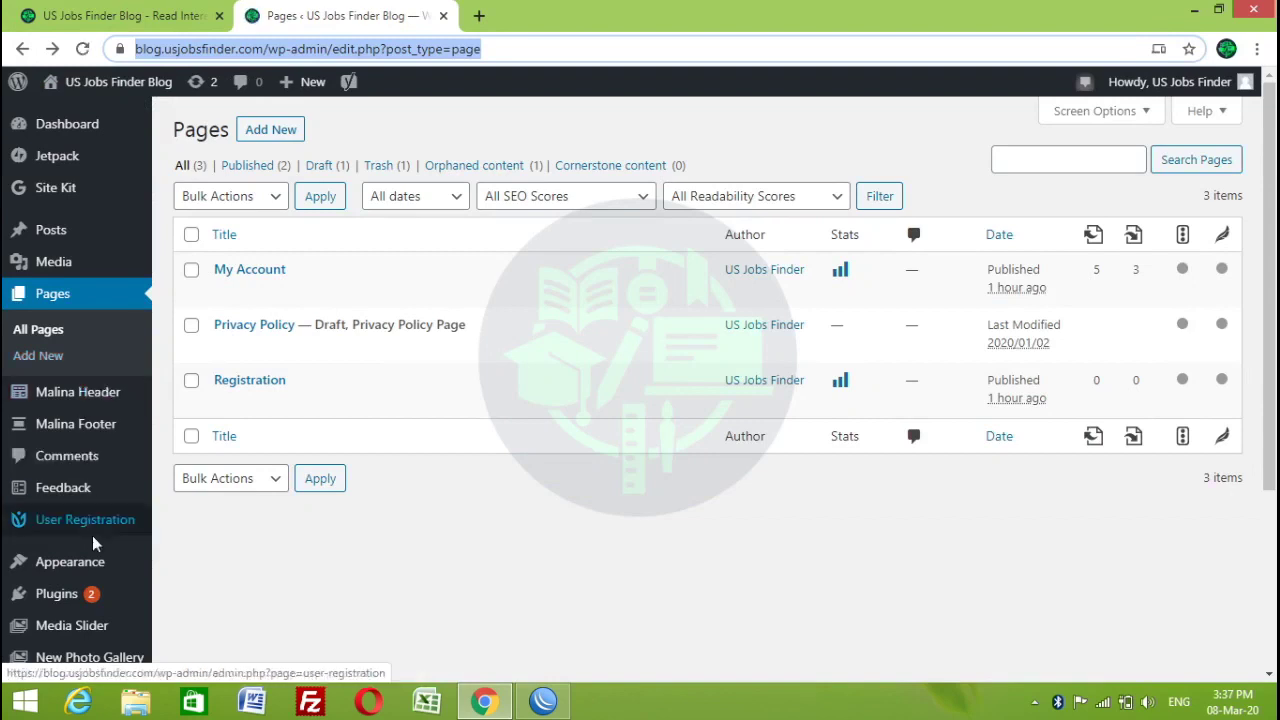
{"action": "mouse_move", "coordinate": [112, 577]}
{"action": "mouse_move", "coordinate": [106, 531]}
{"action": "left_click", "coordinate": [186, 575]}
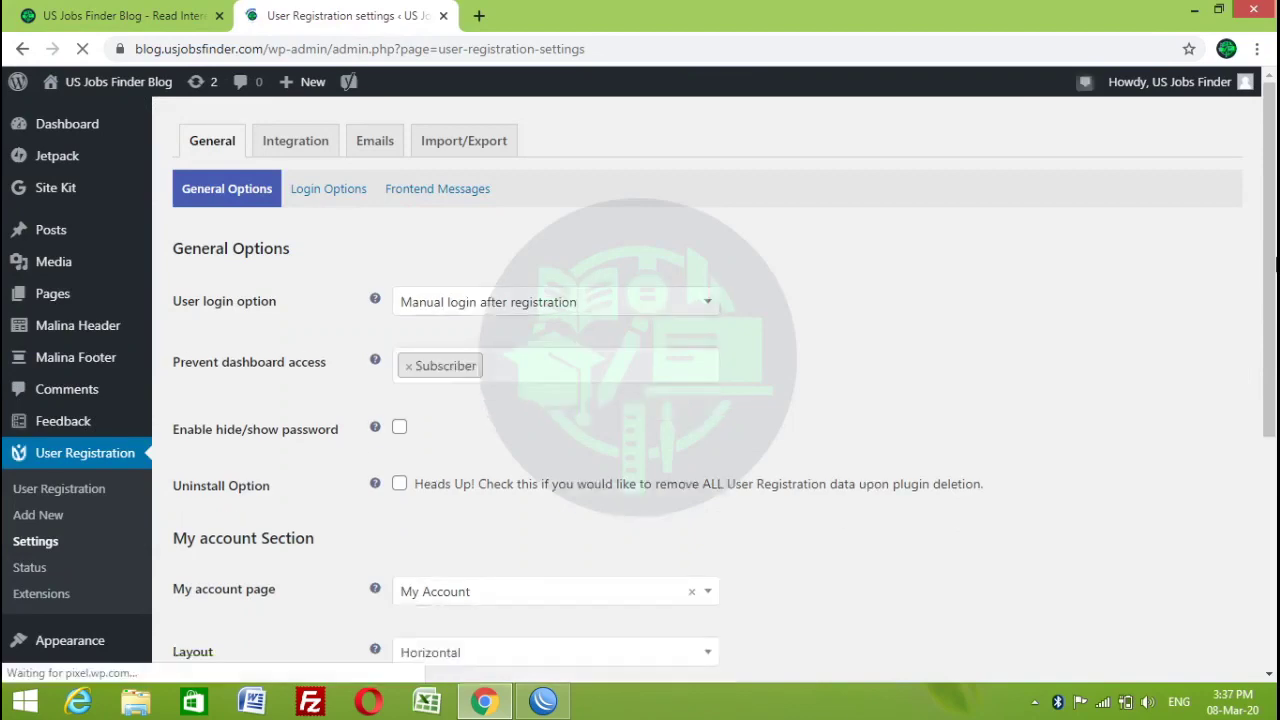
{"action": "left_click_drag", "start_coordinate": [1272, 227], "coordinate": [1272, 176]}
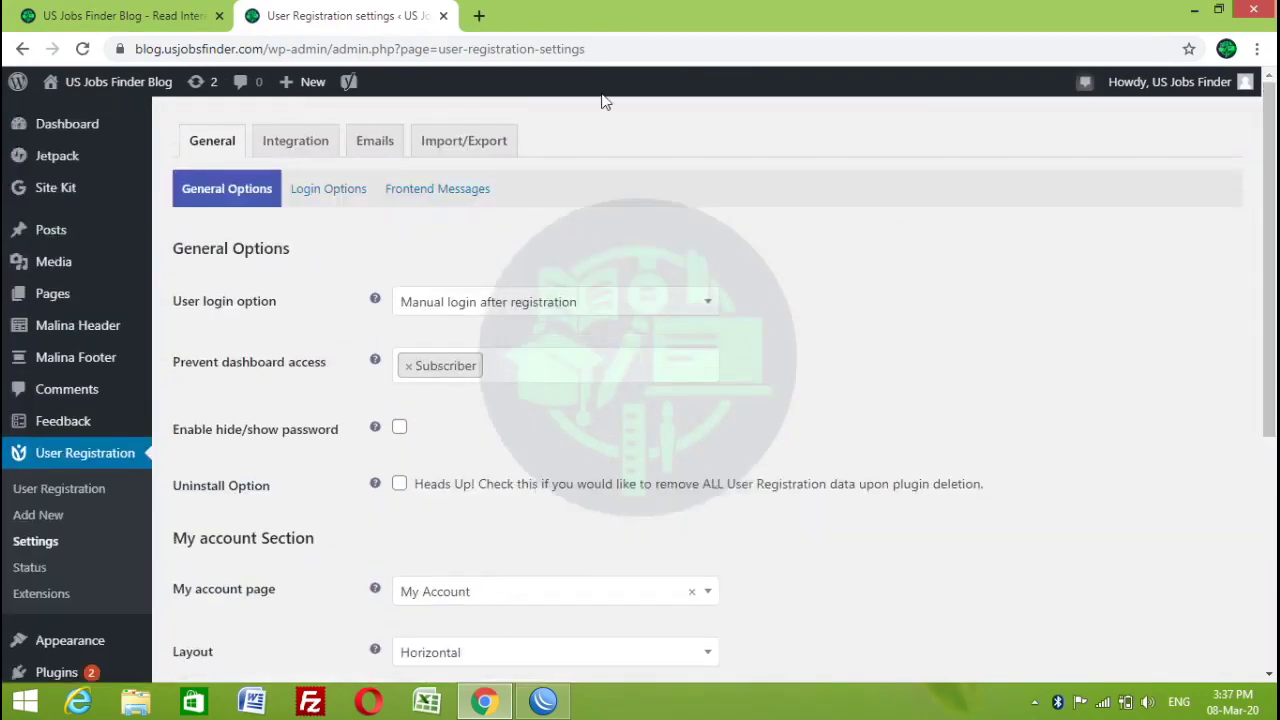
{"action": "left_click", "coordinate": [310, 196]}
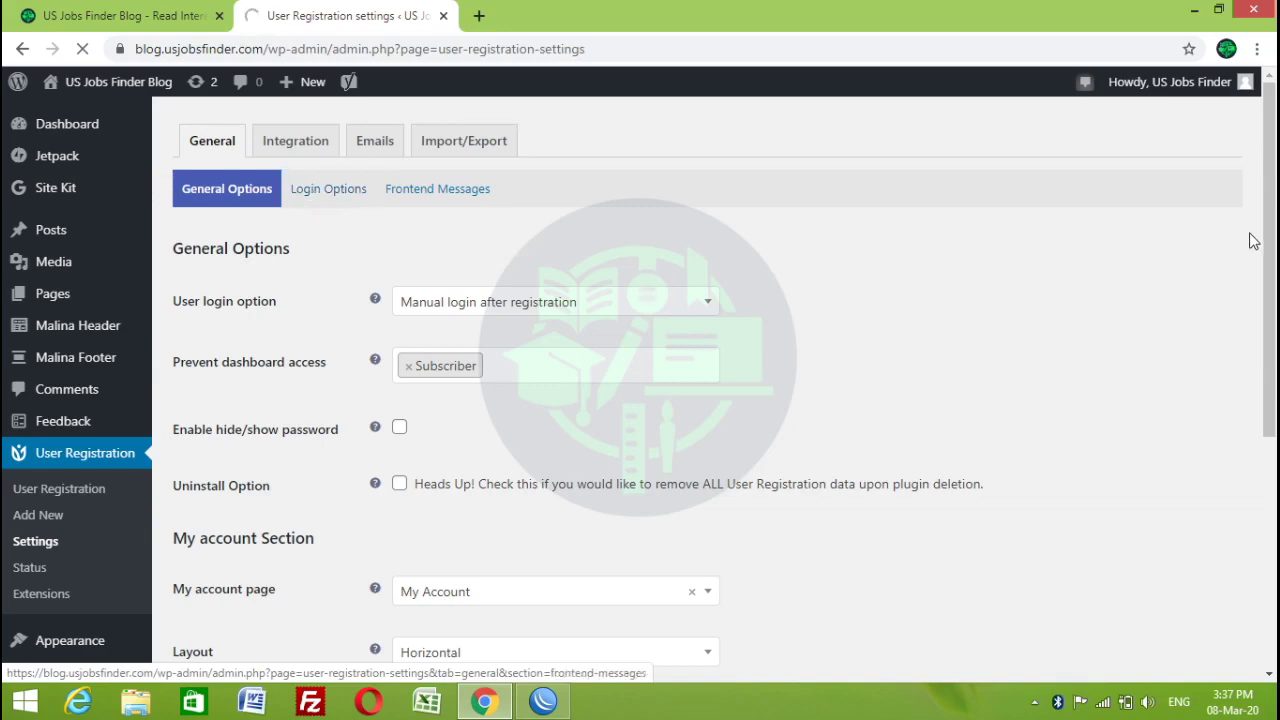
{"action": "scroll", "coordinate": [1272, 238], "scroll_direction": "down", "scroll_amount": 2}
{"action": "scroll", "coordinate": [1272, 238], "scroll_direction": "up", "scroll_amount": 2}
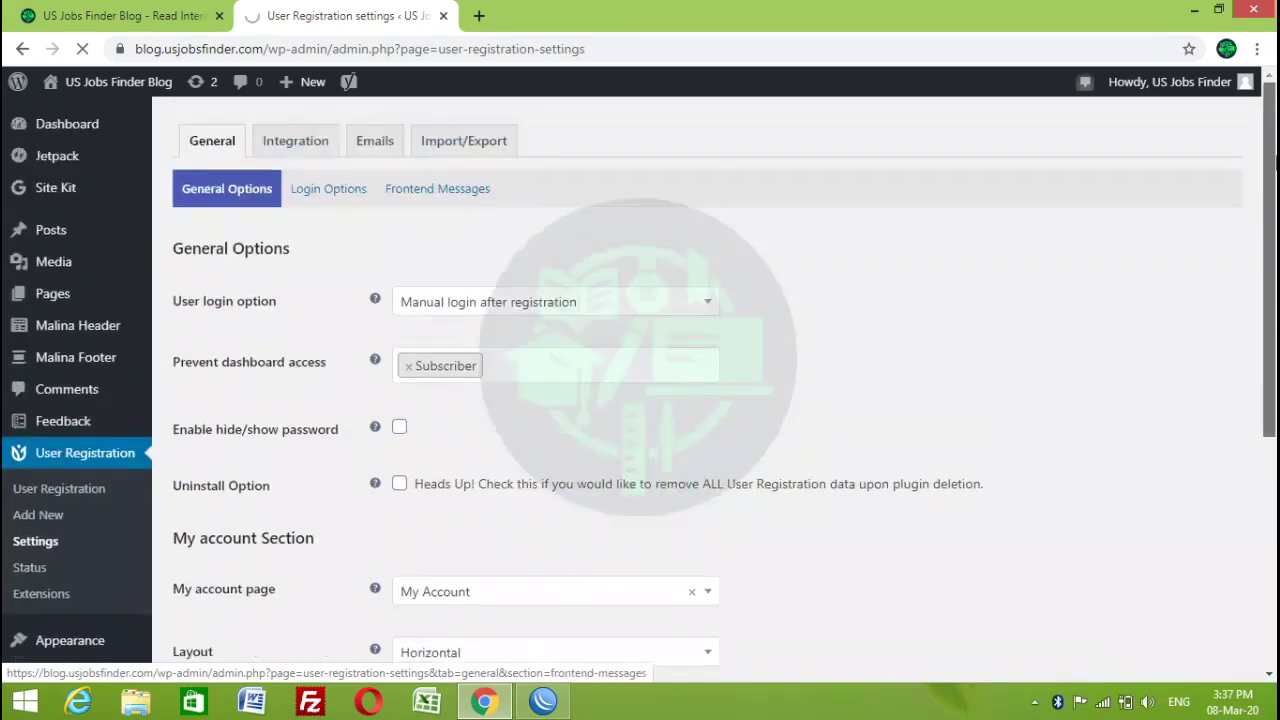
{"action": "left_click", "coordinate": [330, 192]}
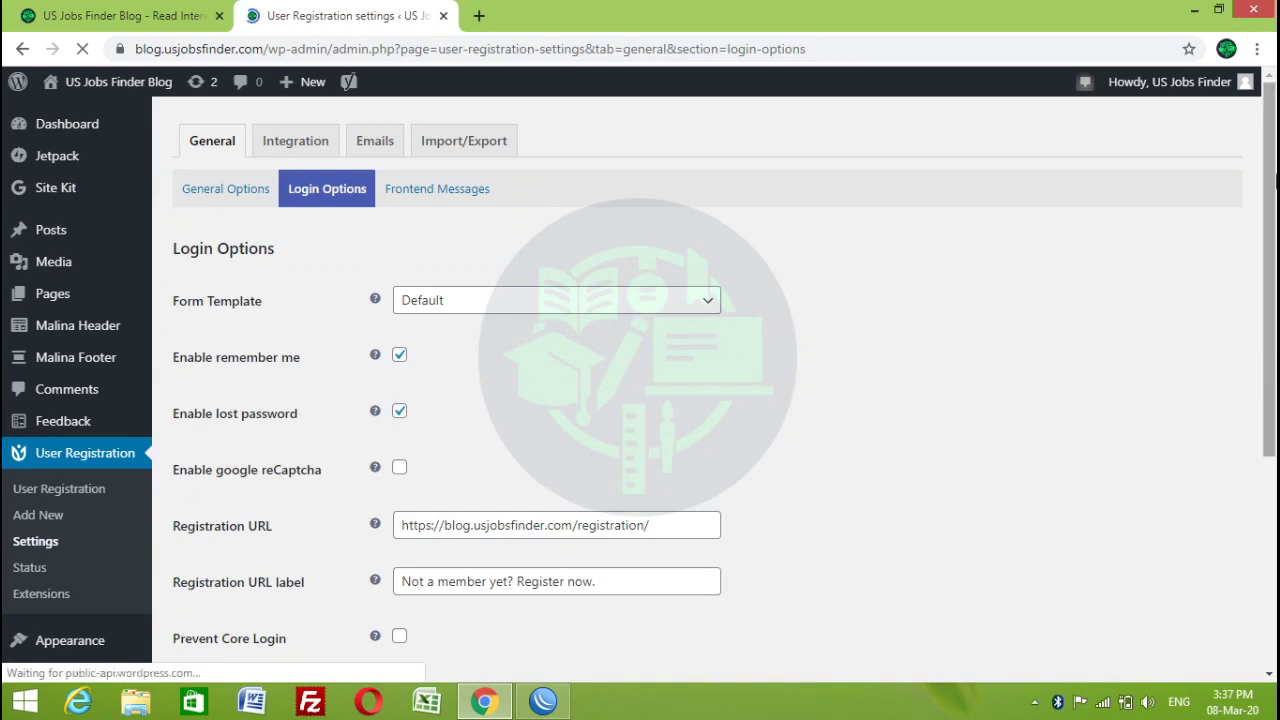
{"action": "scroll", "coordinate": [1270, 200], "scroll_direction": "down", "scroll_amount": 1}
{"action": "left_click_drag", "start_coordinate": [674, 411], "coordinate": [279, 432]}
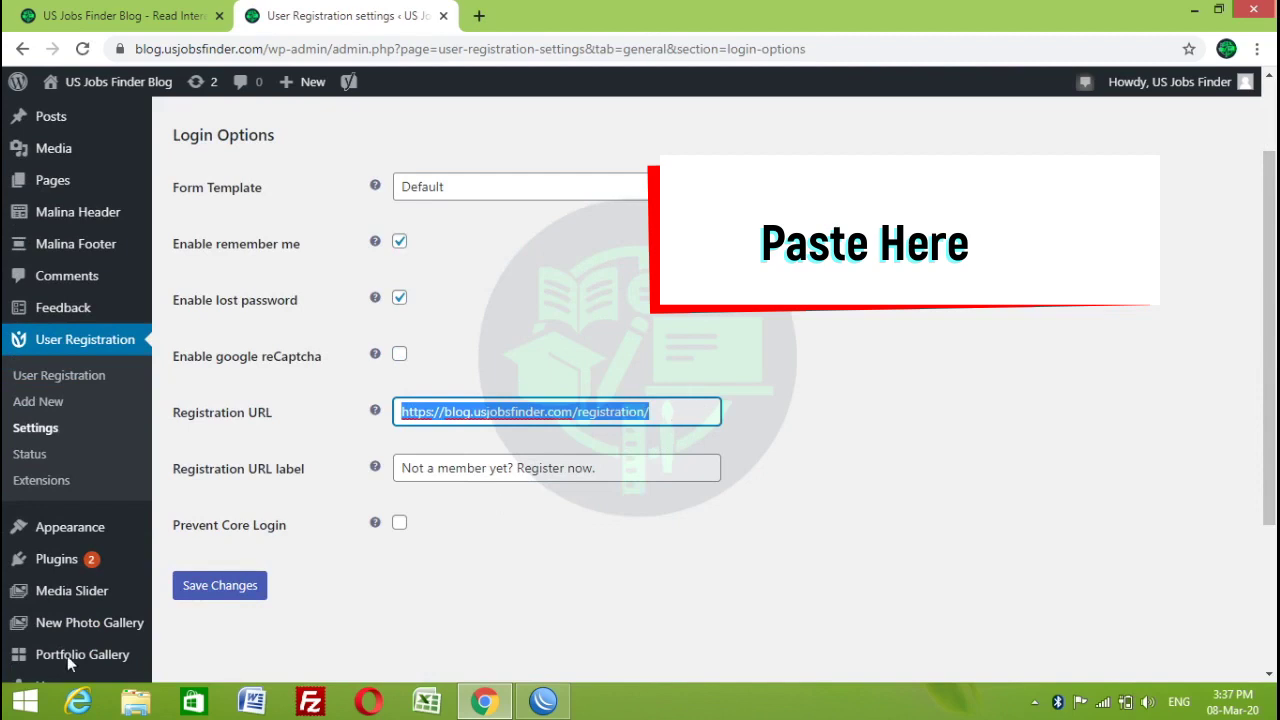
{"action": "left_click", "coordinate": [180, 586]}
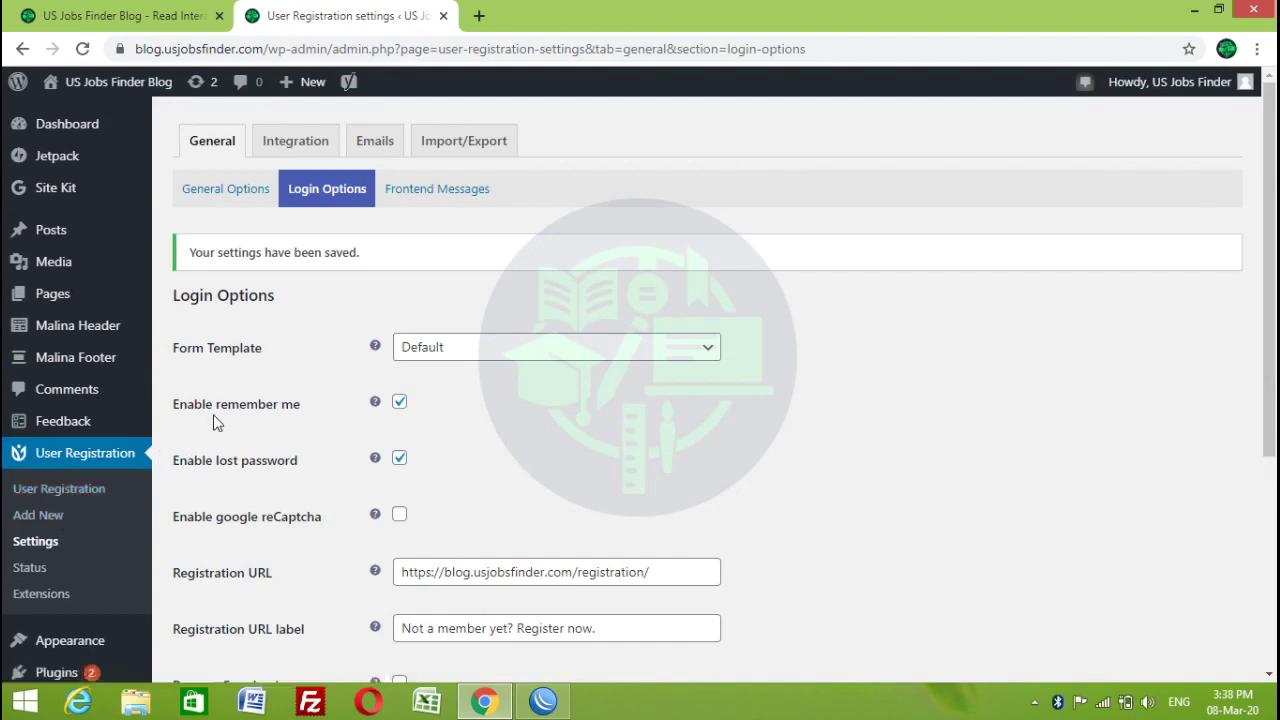
Open the Default form from the User Registration forms list for editing.
{"action": "left_click", "coordinate": [64, 499]}
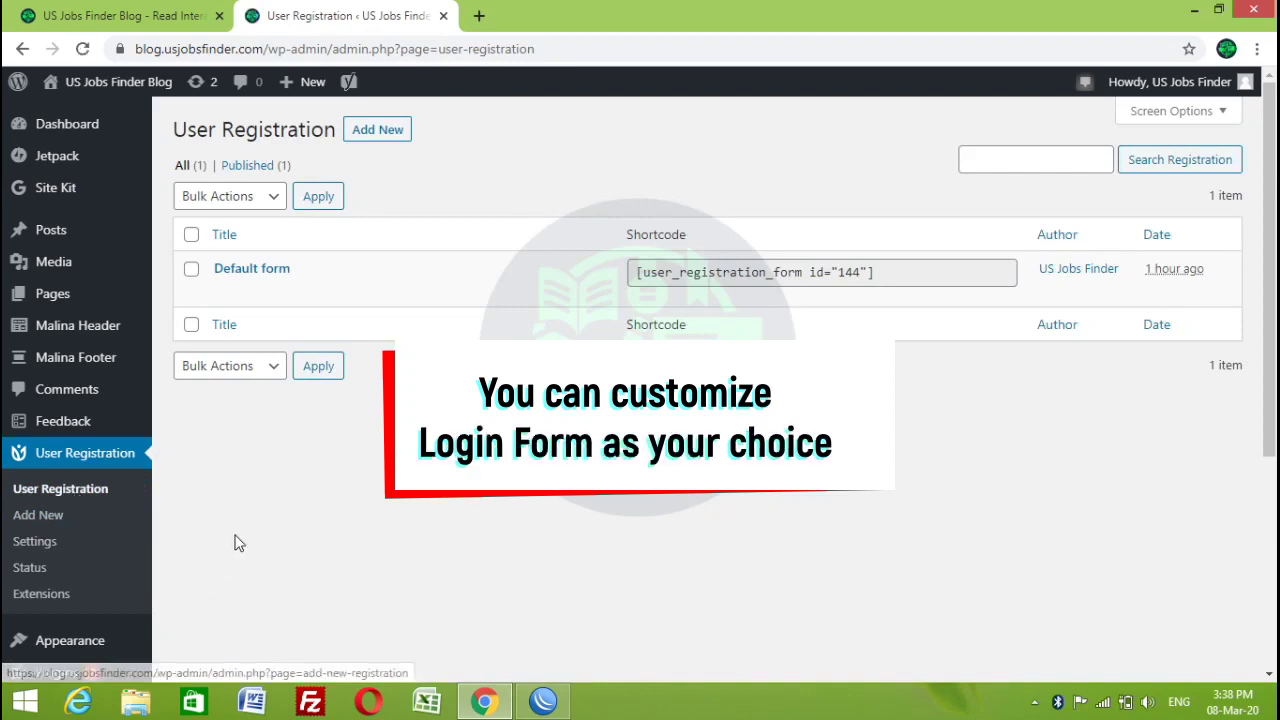
{"action": "mouse_move", "coordinate": [345, 298]}
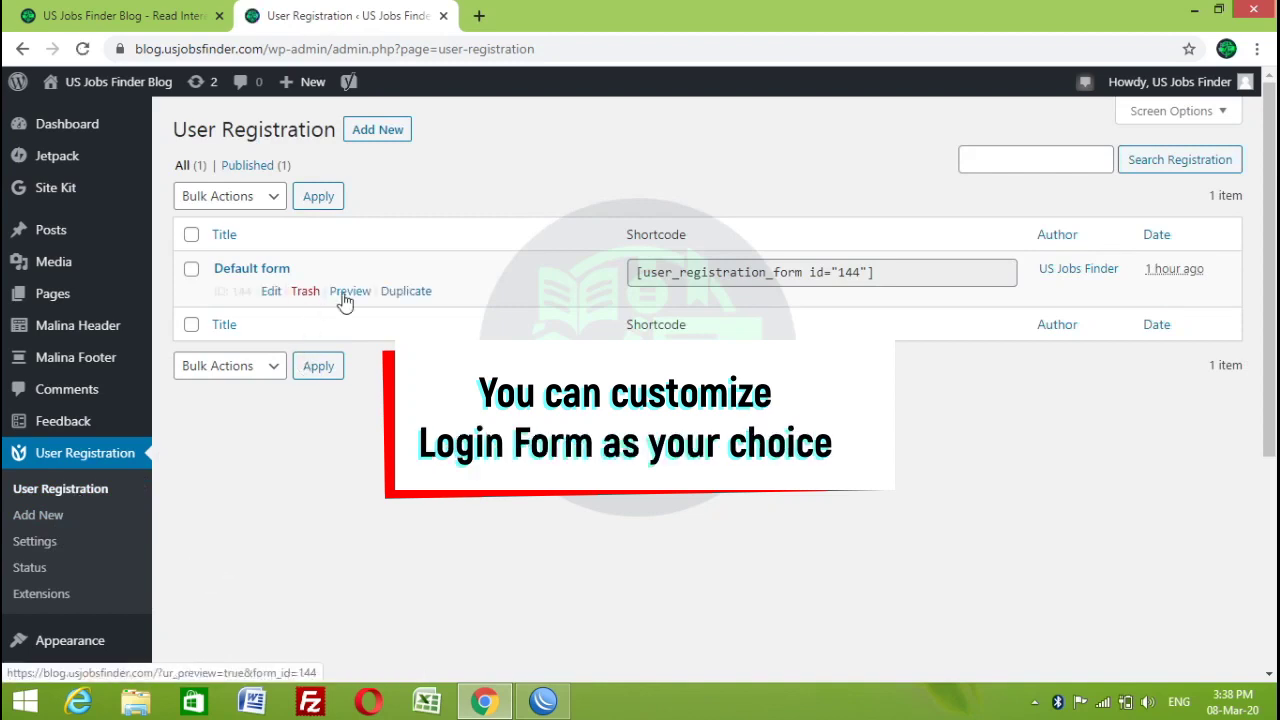
{"action": "left_click", "coordinate": [270, 292]}
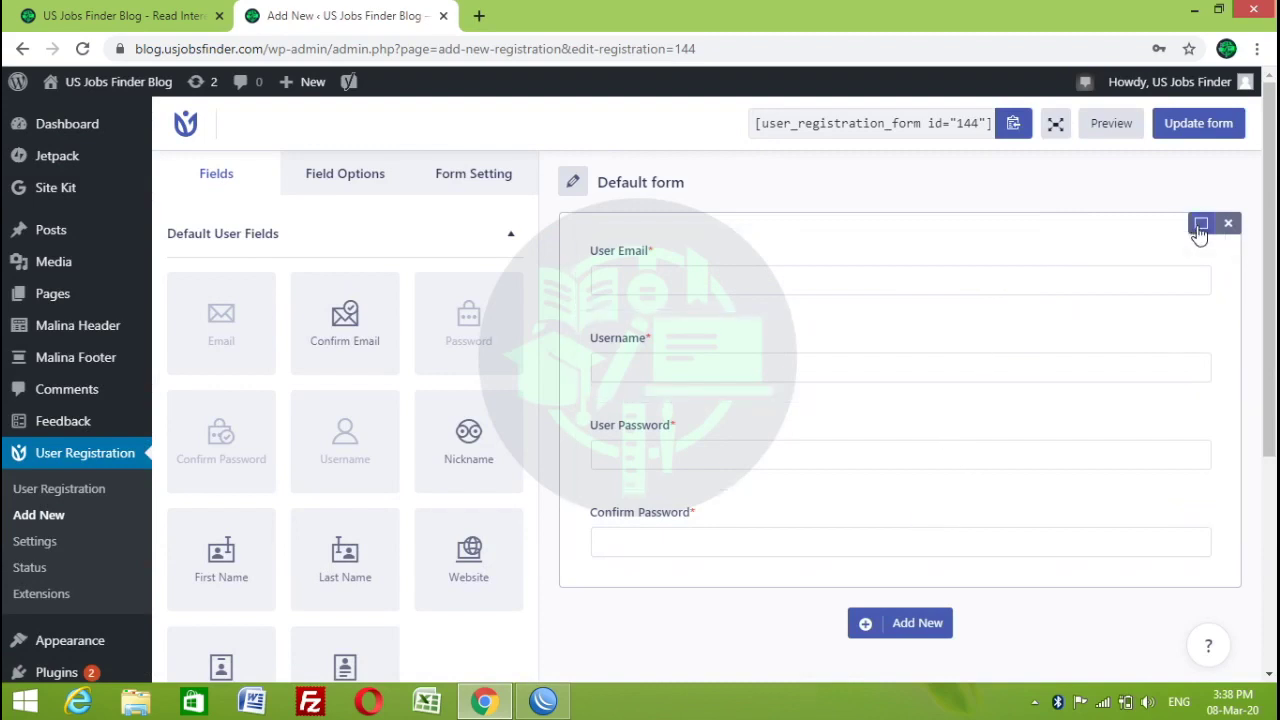
Try a two-column grid on the Default form's section and switch it back to a single column.
{"action": "left_click", "coordinate": [1201, 226]}
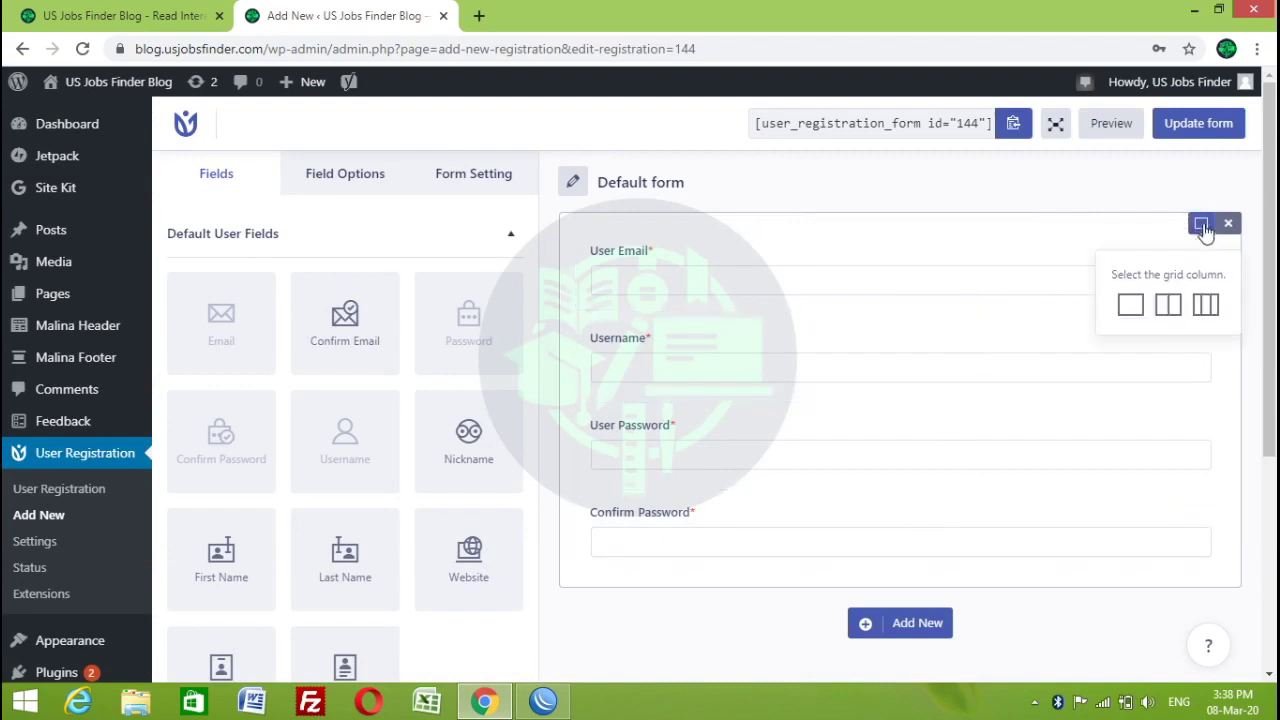
{"action": "left_click", "coordinate": [1169, 306]}
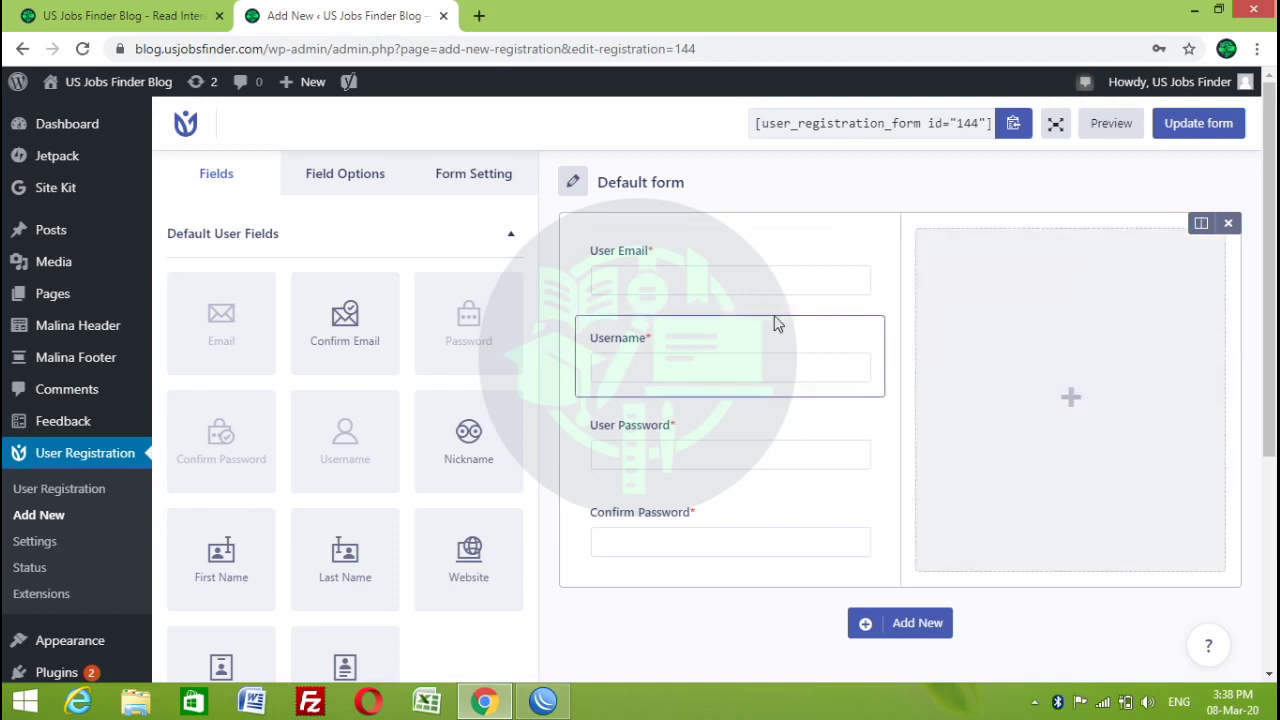
{"action": "left_click", "coordinate": [1200, 224]}
{"action": "left_click", "coordinate": [1130, 308]}
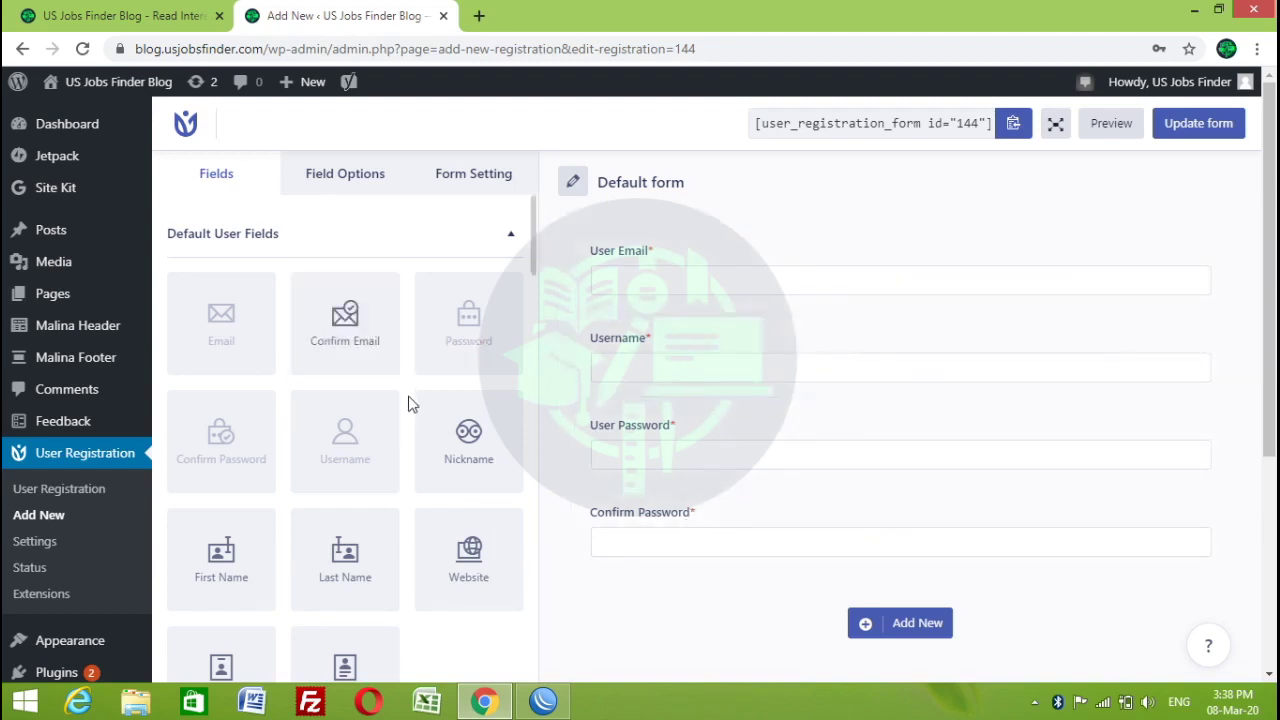
Add the User Bio field from the default user fields to the form below Confirm Password.
{"action": "left_click_drag", "start_coordinate": [535, 270], "coordinate": [546, 309]}
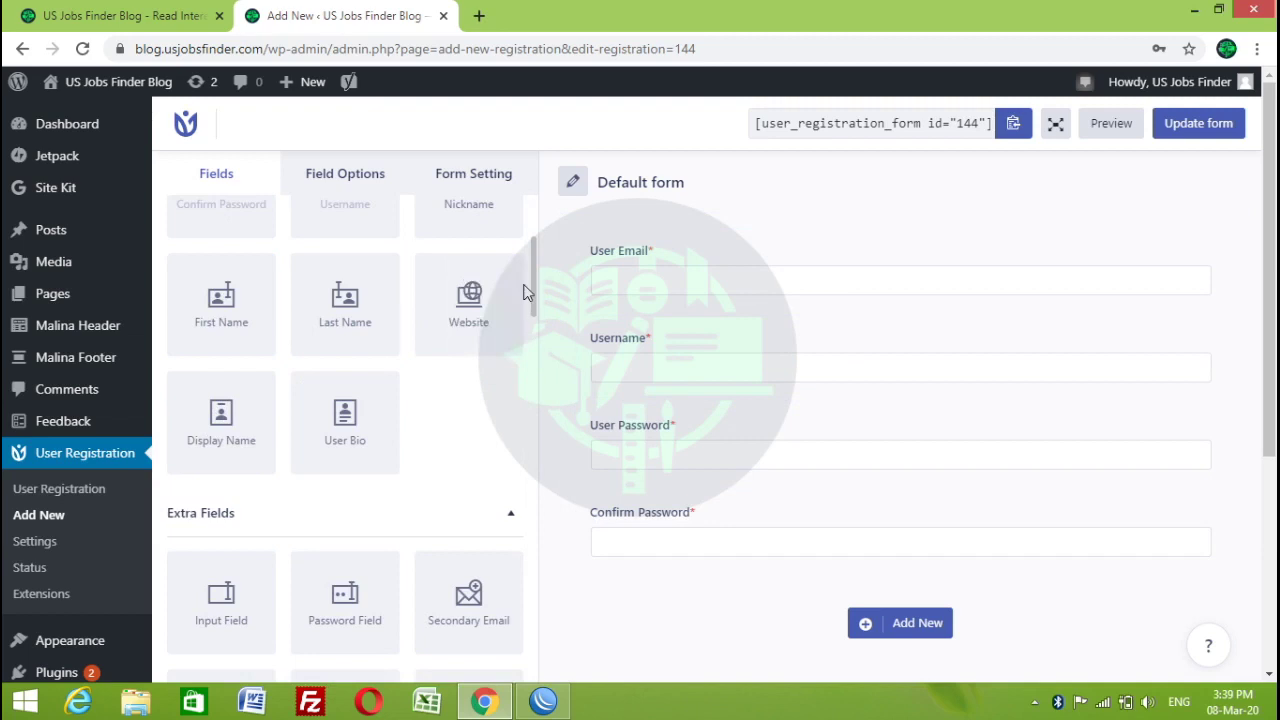
{"action": "left_click_drag", "start_coordinate": [532, 284], "coordinate": [532, 290]}
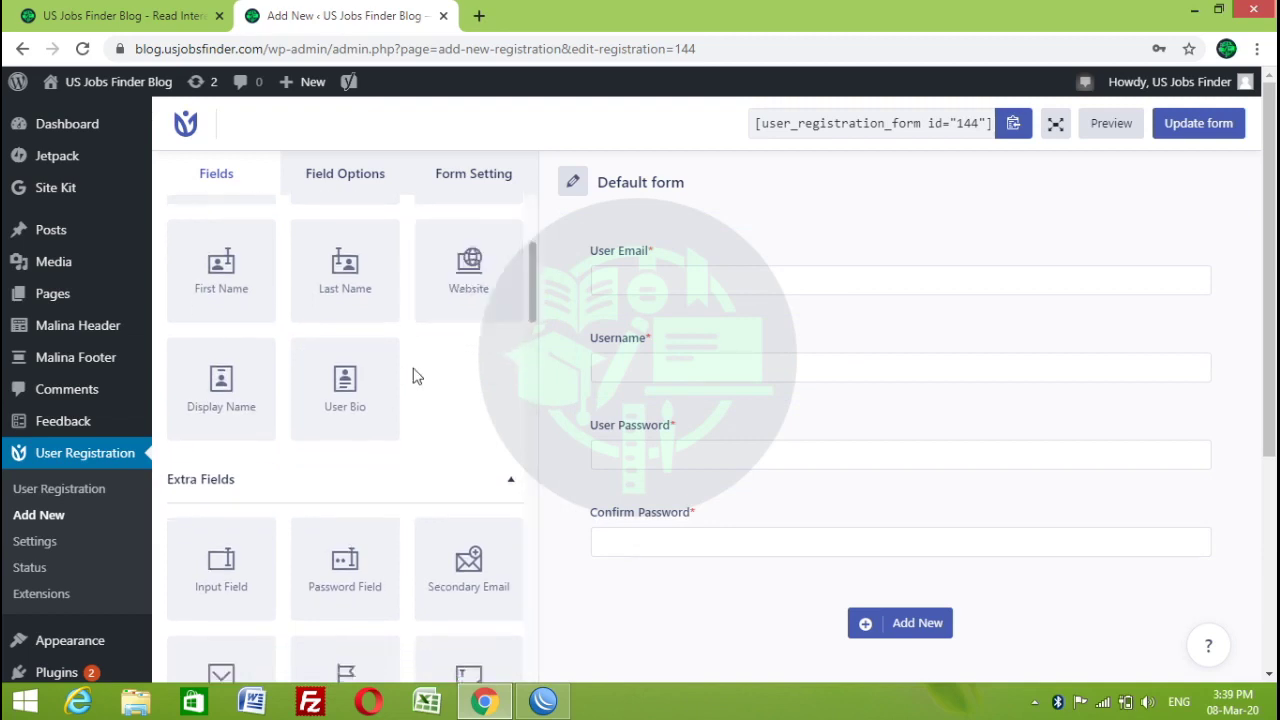
{"action": "left_click_drag", "start_coordinate": [413, 380], "coordinate": [694, 626]}
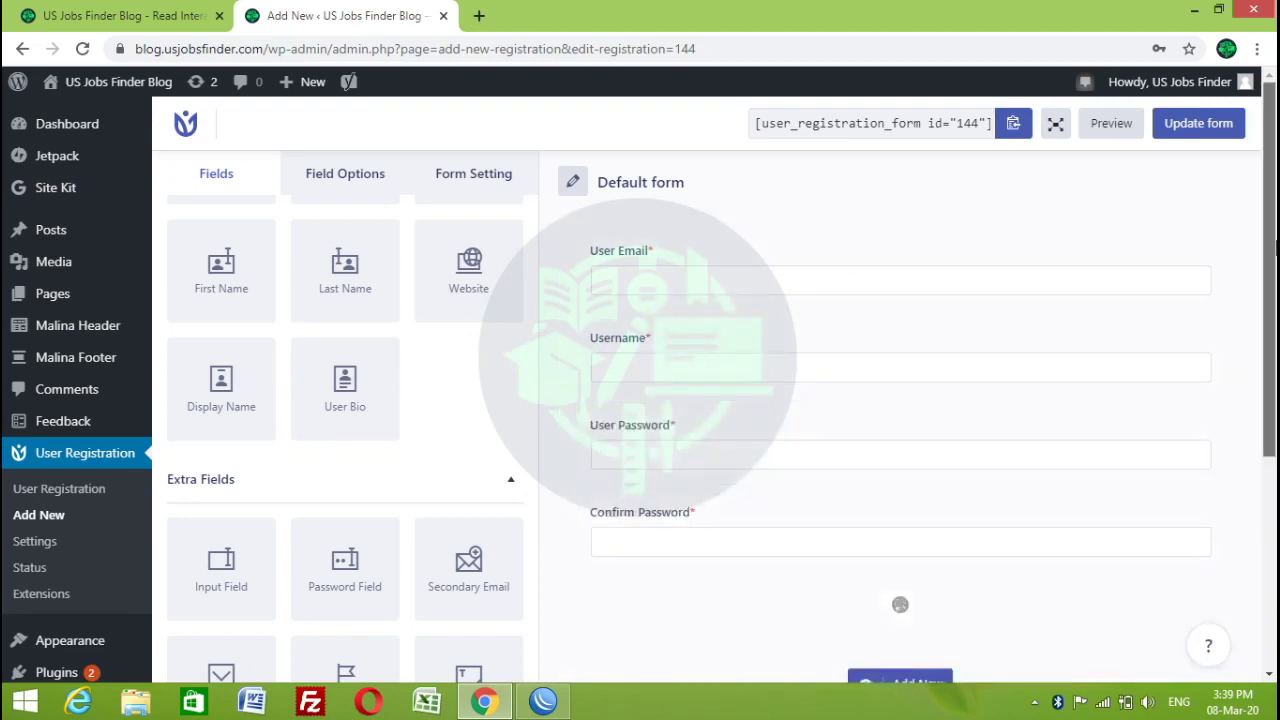
{"action": "scroll", "coordinate": [1270, 270], "scroll_direction": "down", "scroll_amount": 2}
{"action": "scroll", "coordinate": [1272, 335], "scroll_direction": "down", "scroll_amount": 2}
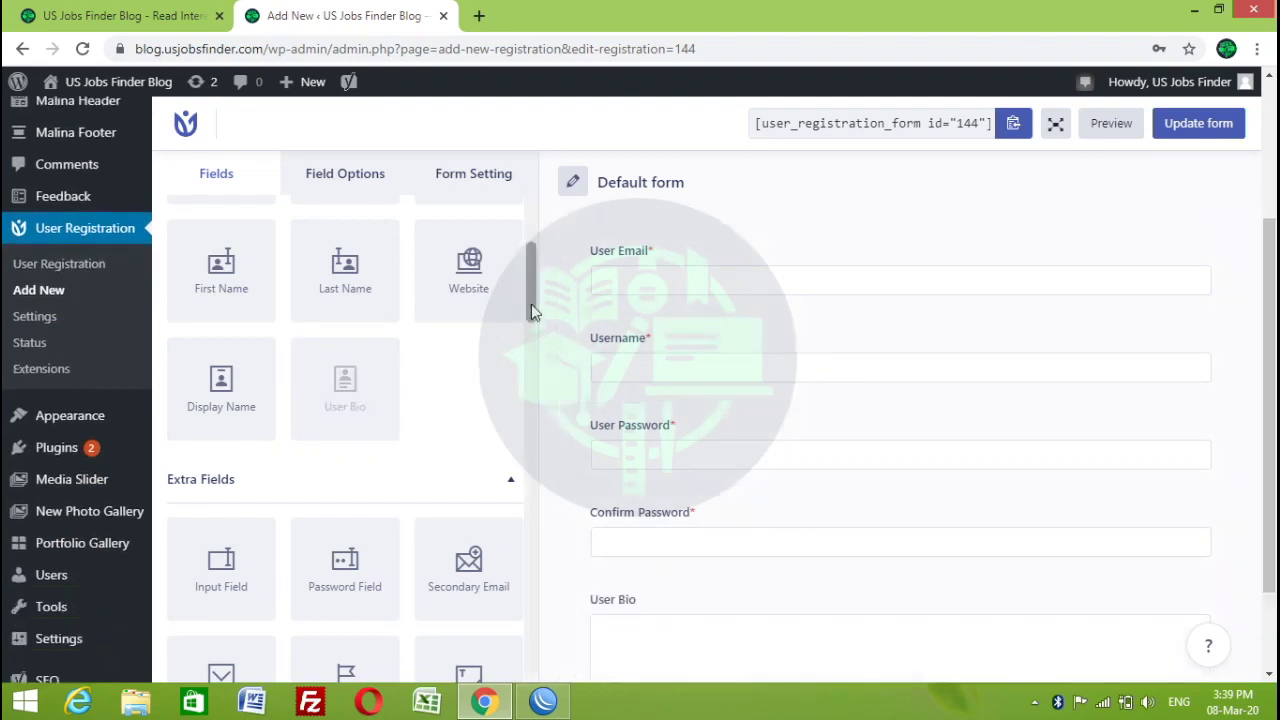
Look through the available extra fields and review the field layout of the Default form.
{"action": "scroll", "coordinate": [528, 355], "scroll_direction": "down", "scroll_amount": 3}
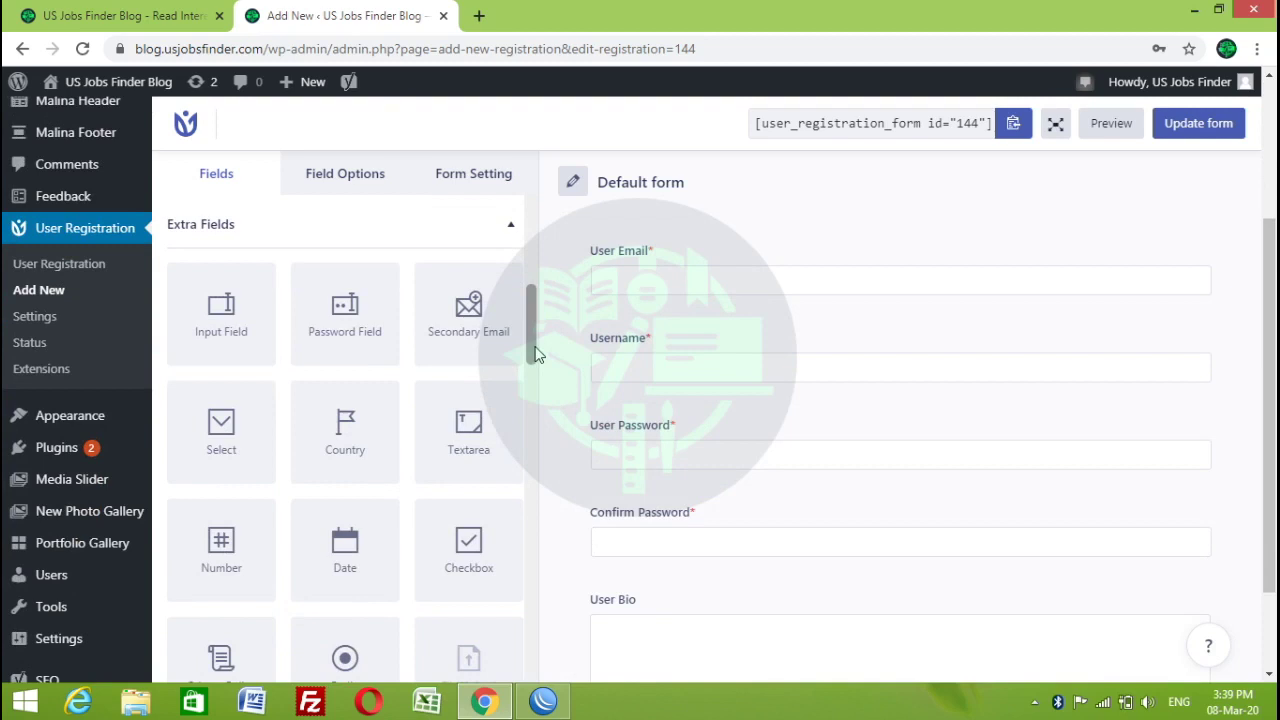
{"action": "scroll", "coordinate": [535, 357], "scroll_direction": "down", "scroll_amount": 2}
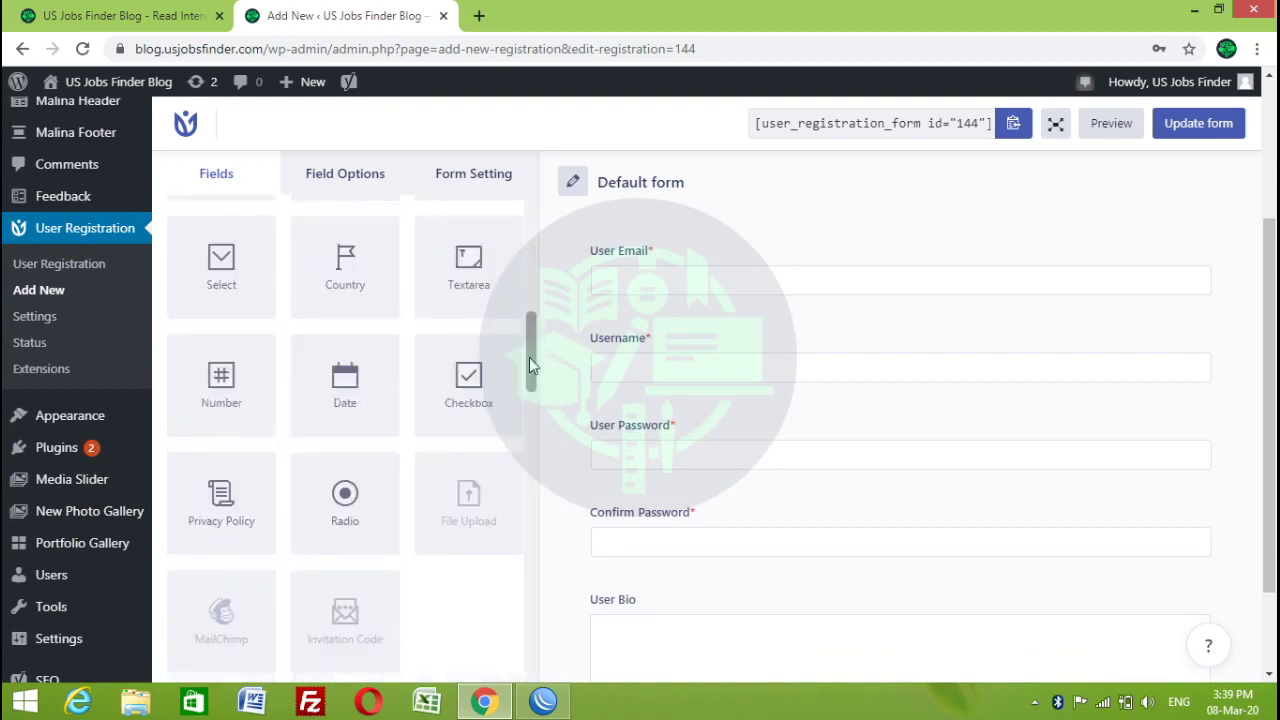
{"action": "scroll", "coordinate": [529, 357], "scroll_direction": "down", "scroll_amount": 4}
{"action": "left_click_drag", "start_coordinate": [545, 420], "coordinate": [512, 305]}
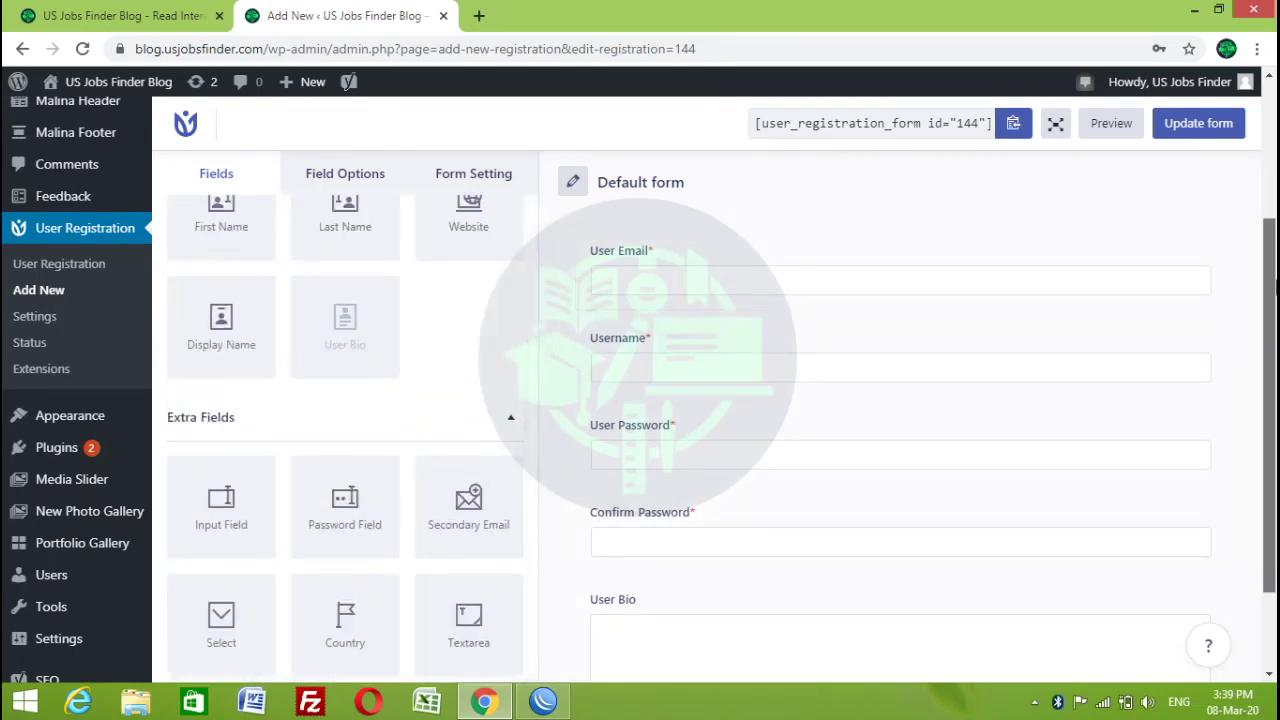
{"action": "scroll", "coordinate": [1176, 266], "scroll_direction": "down", "scroll_amount": 2}
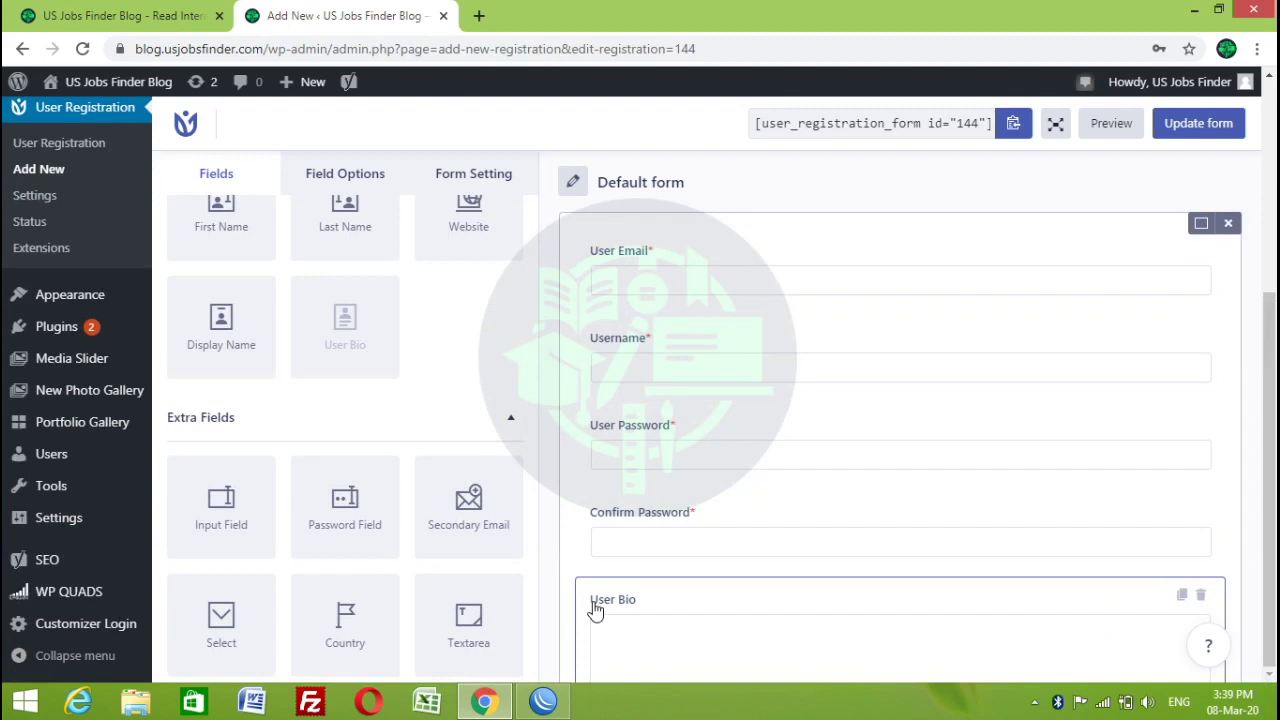
{"action": "scroll", "coordinate": [560, 596], "scroll_direction": "down", "scroll_amount": 2}
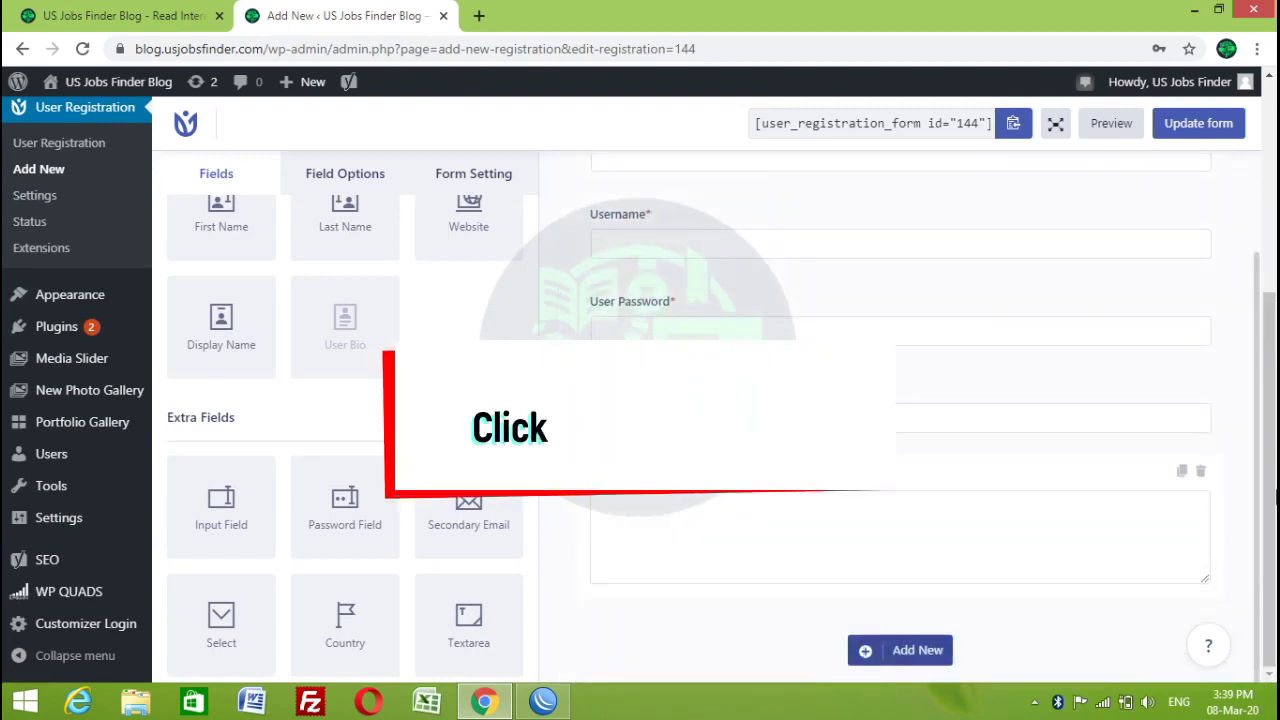
{"action": "scroll", "coordinate": [1100, 300], "scroll_direction": "up", "scroll_amount": 3}
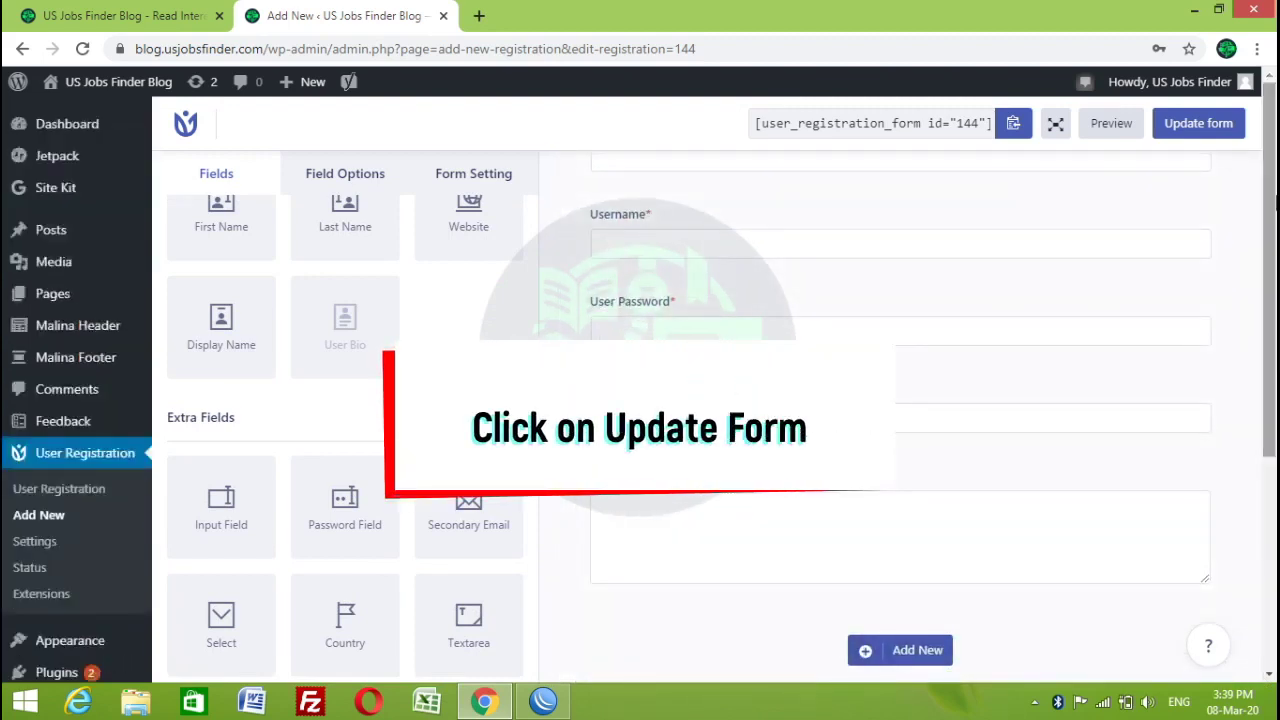
Update the Default form to save its new field layout.
{"action": "left_click", "coordinate": [1208, 135]}
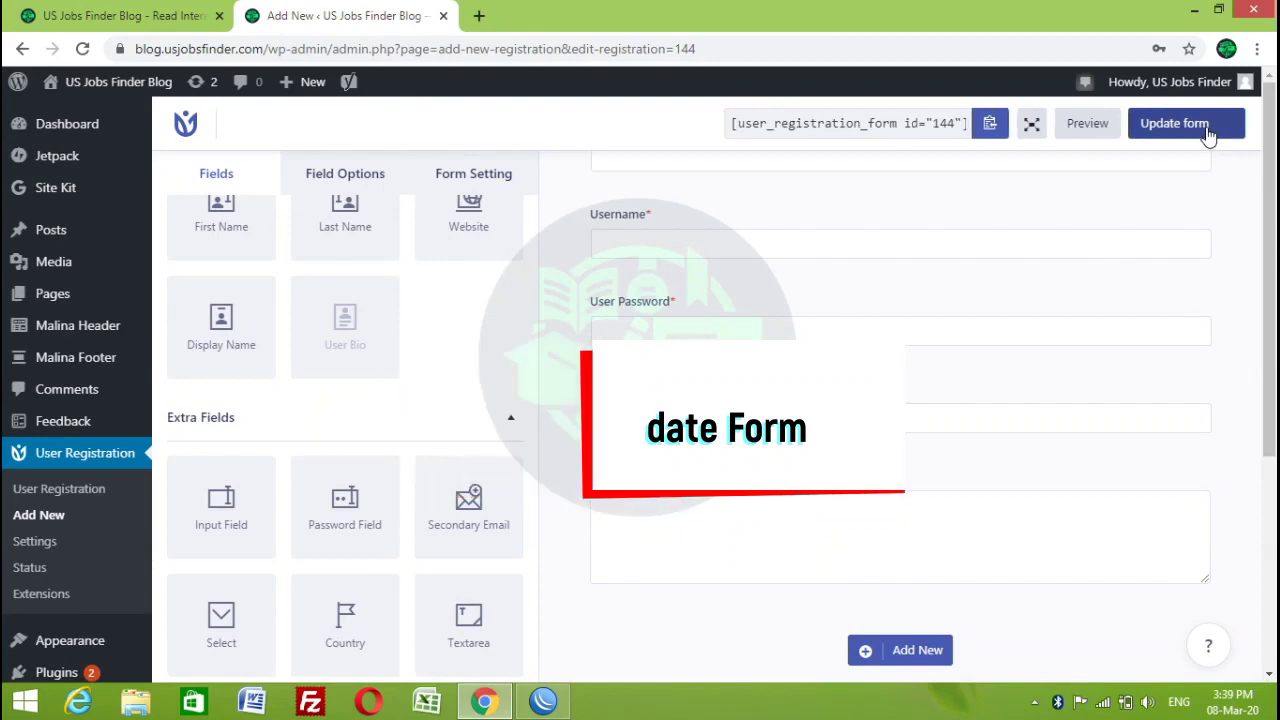
{"action": "left_click", "coordinate": [1208, 135]}
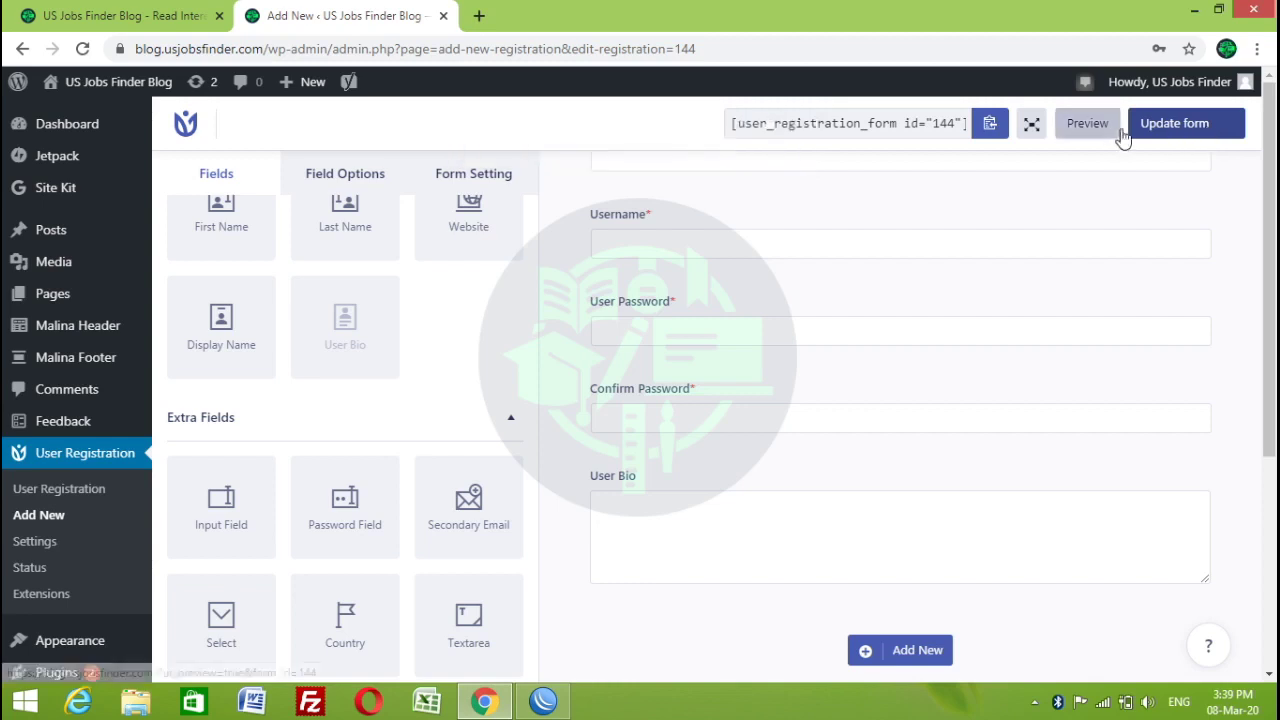
{"action": "left_click", "coordinate": [1185, 135]}
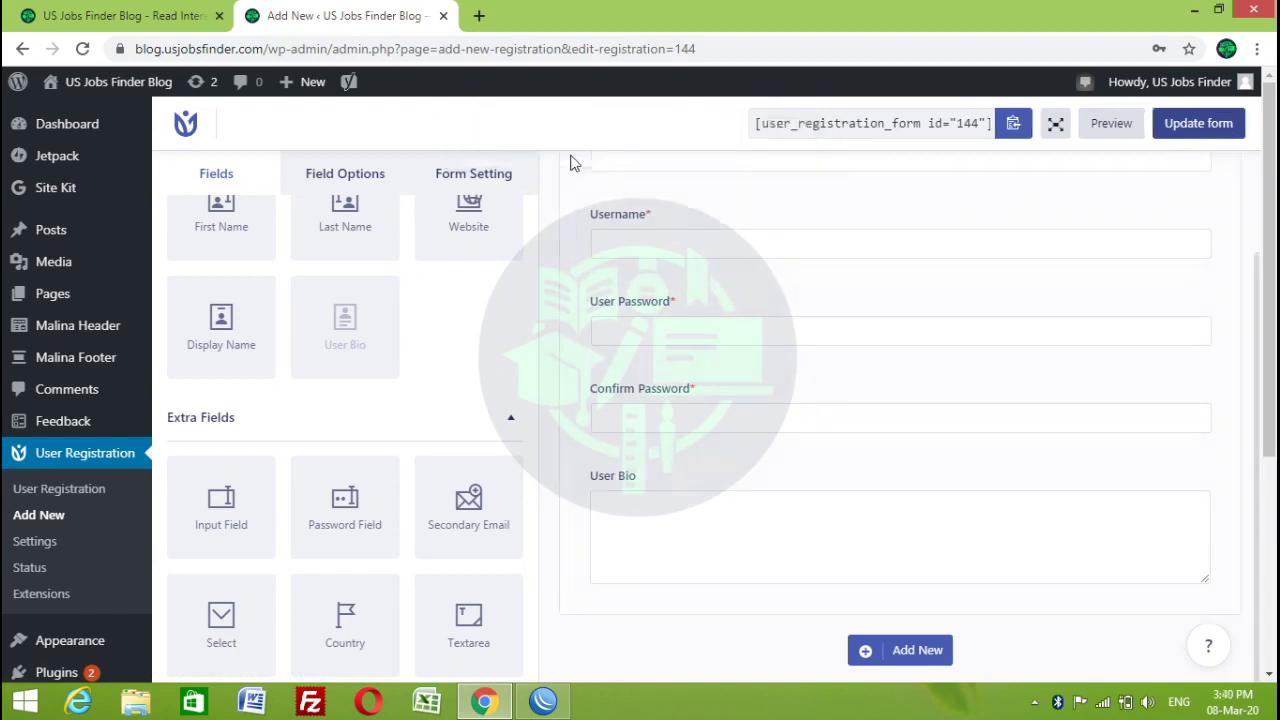
{"action": "left_click_drag", "start_coordinate": [458, 172], "coordinate": [1272, 322]}
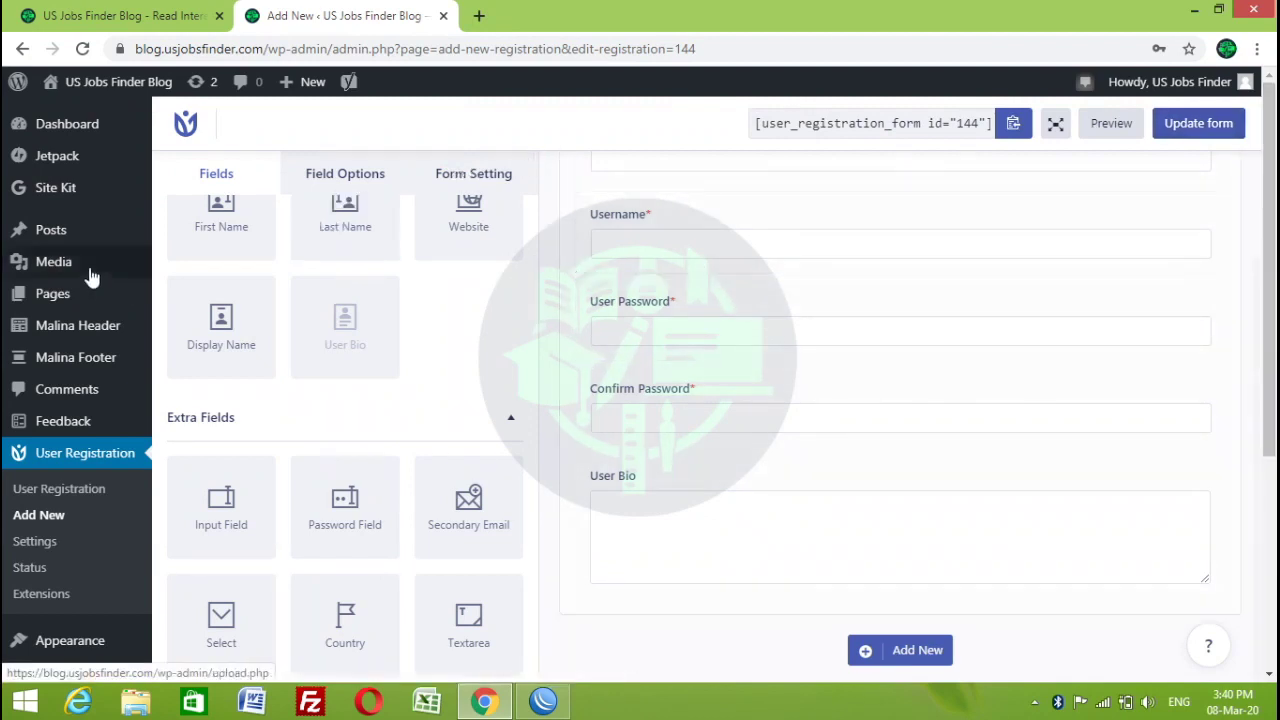
Return to the registration forms list and highlight the Default form's shortcode.
{"action": "left_click", "coordinate": [62, 492]}
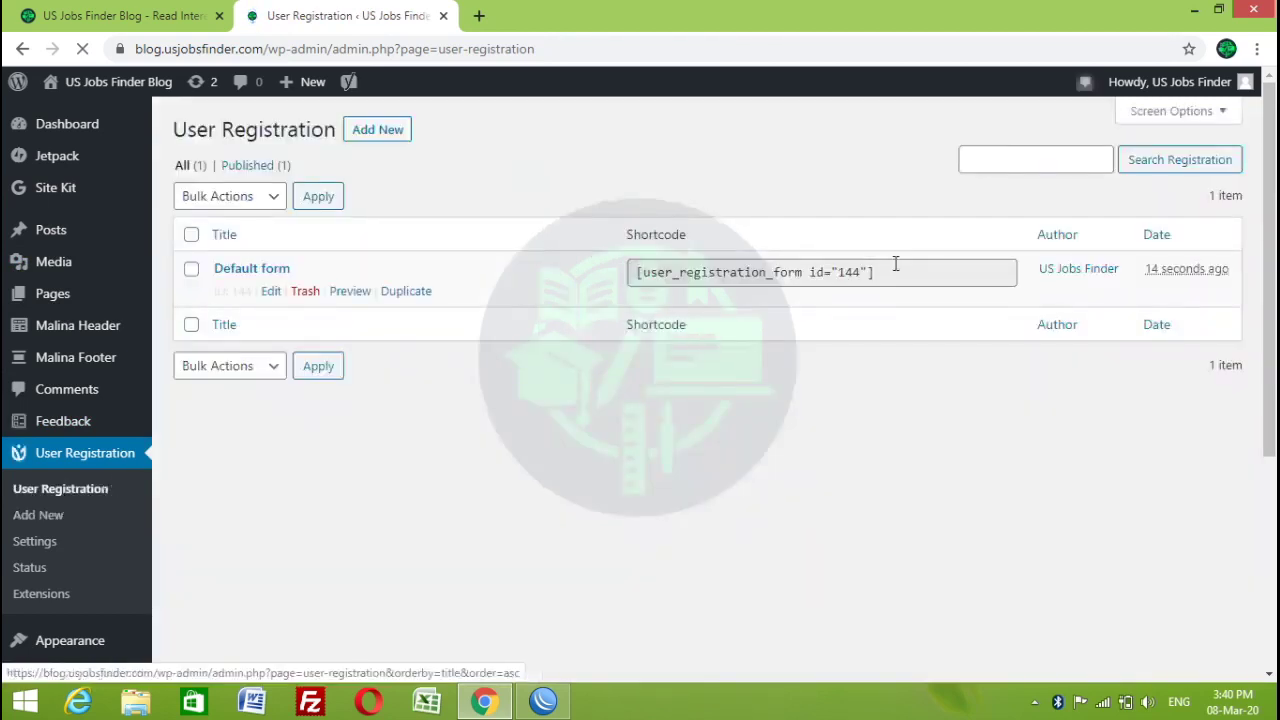
{"action": "left_click", "coordinate": [883, 272]}
{"action": "left_click_drag", "start_coordinate": [883, 277], "coordinate": [675, 278]}
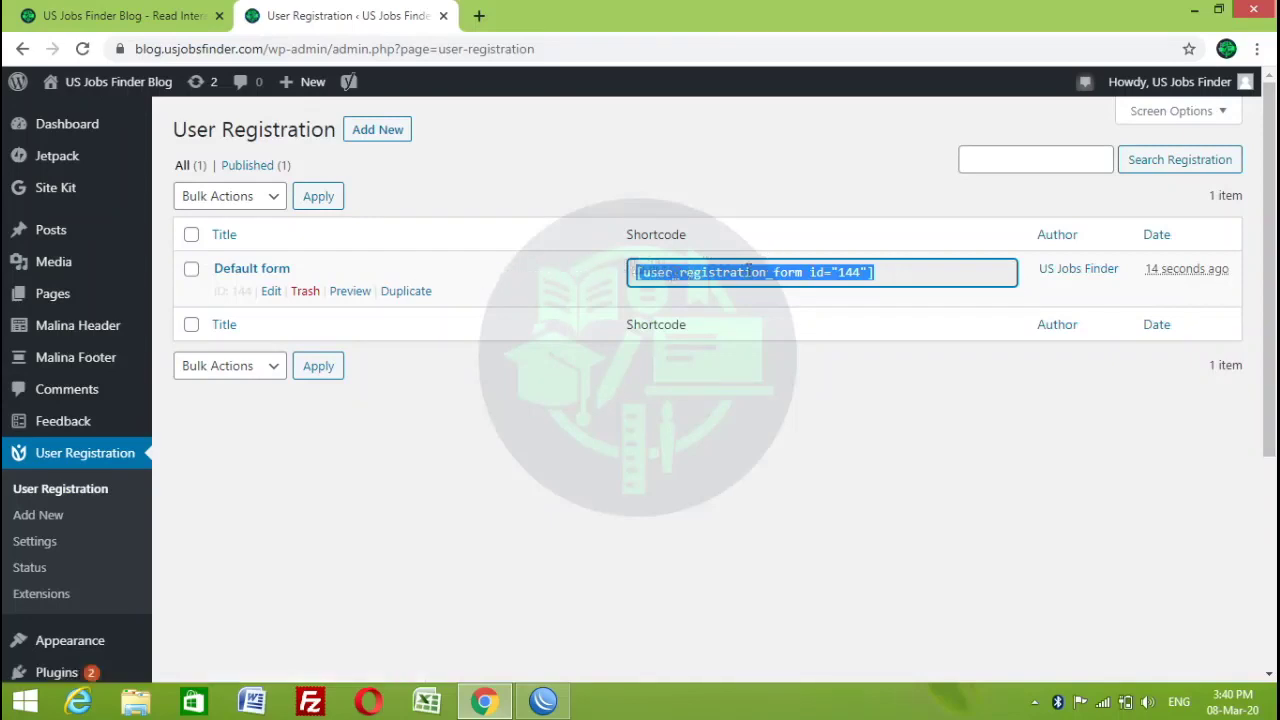
{"action": "left_click", "coordinate": [510, 450]}
Preview the Default form on the site and check its fields, including User Bio.
{"action": "mouse_move", "coordinate": [82, 232]}
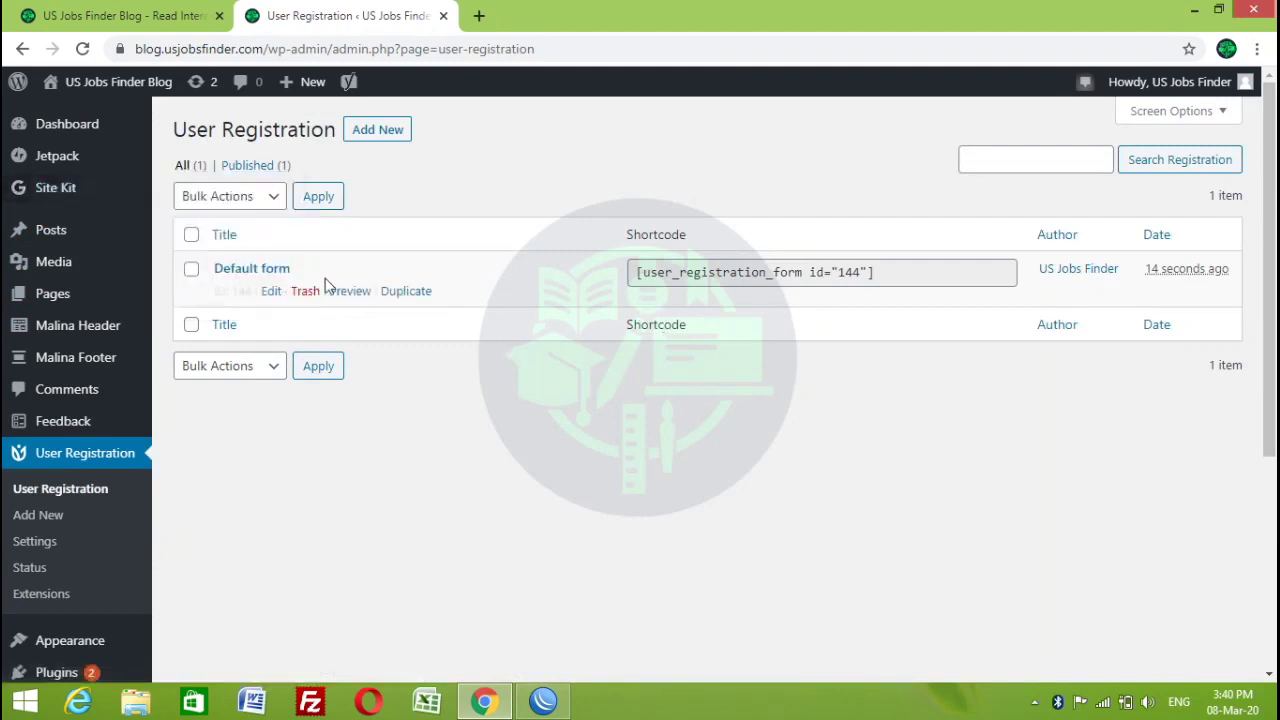
{"action": "left_click", "coordinate": [352, 292]}
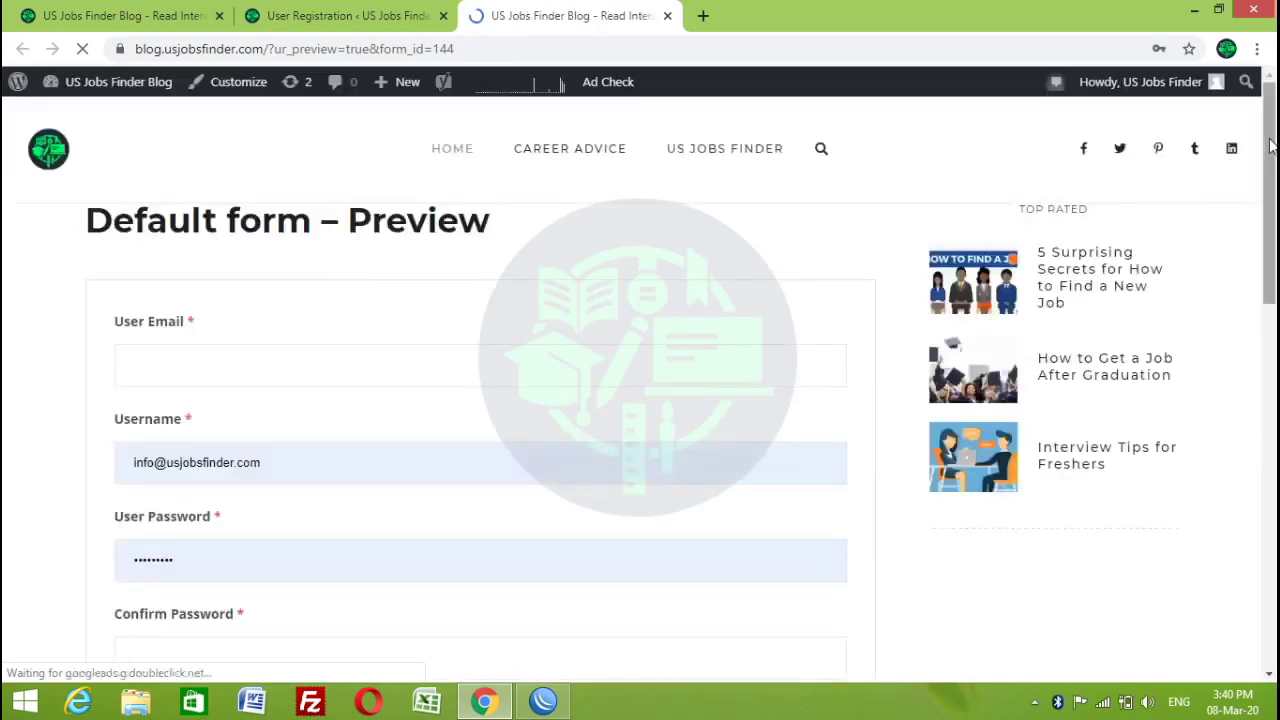
{"action": "scroll", "coordinate": [1270, 150], "scroll_direction": "down", "scroll_amount": 2}
{"action": "scroll", "coordinate": [403, 345], "scroll_direction": "down", "scroll_amount": 3}
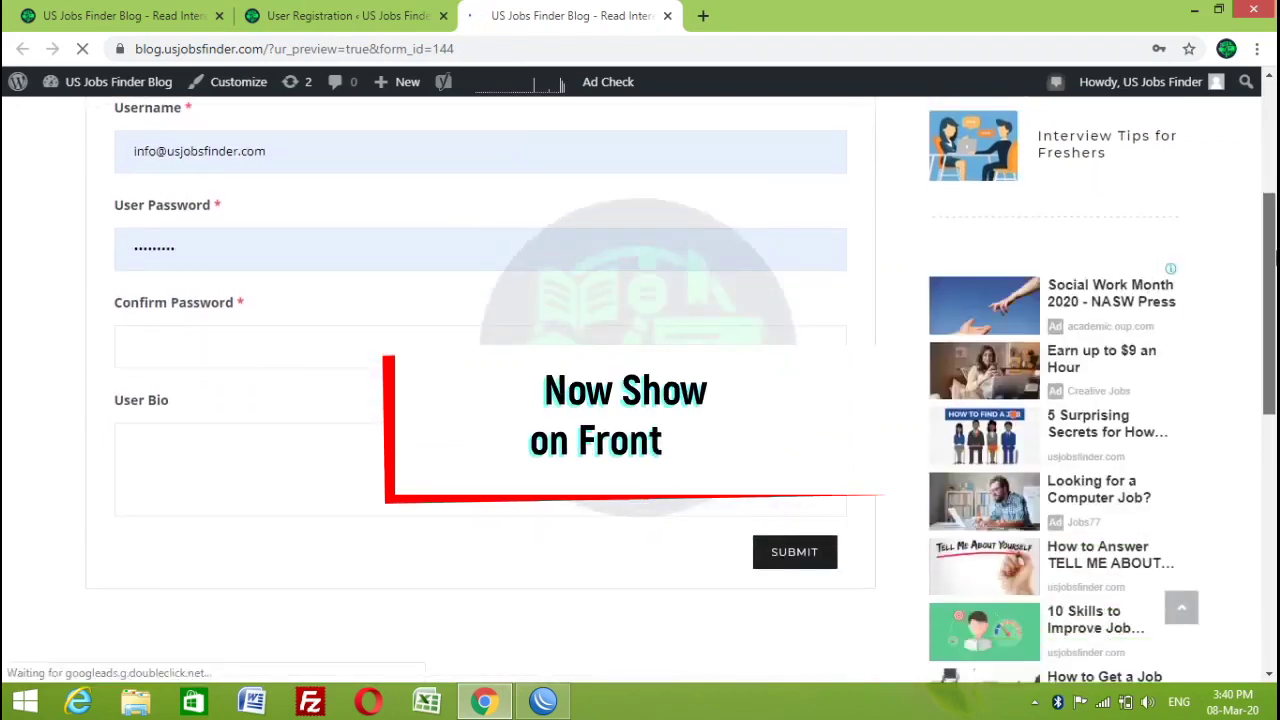
{"action": "left_click", "coordinate": [355, 334]}
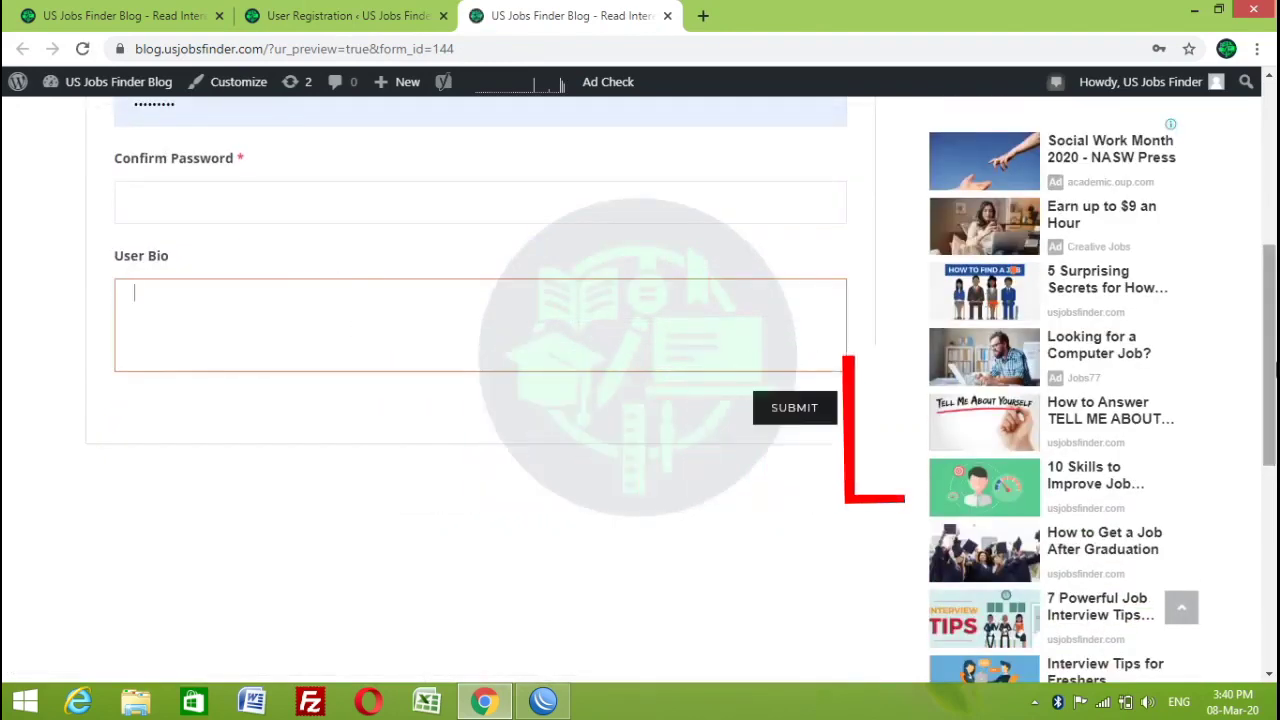
{"action": "scroll", "coordinate": [480, 400], "scroll_direction": "up", "scroll_amount": 5}
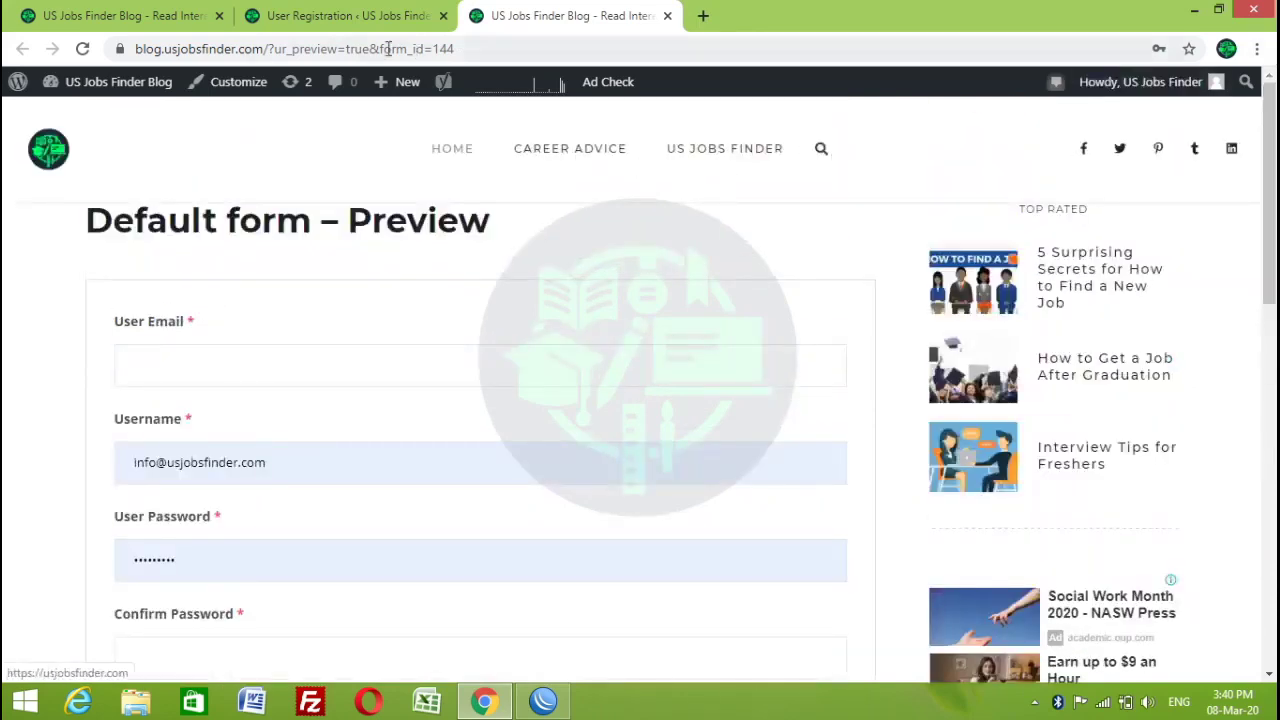
Return to the WordPress admin and open the site's navigation menu editor to review the structure of Menu 1.
{"action": "left_click", "coordinate": [368, 17]}
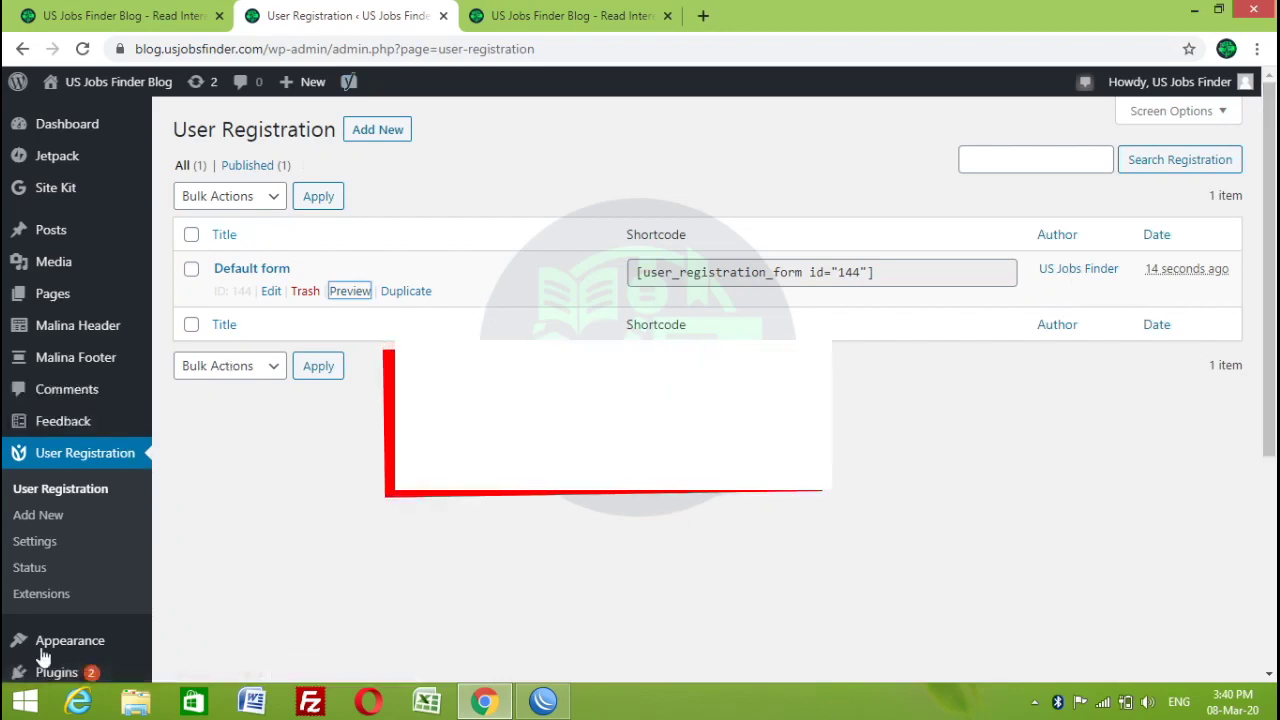
{"action": "mouse_move", "coordinate": [48, 648]}
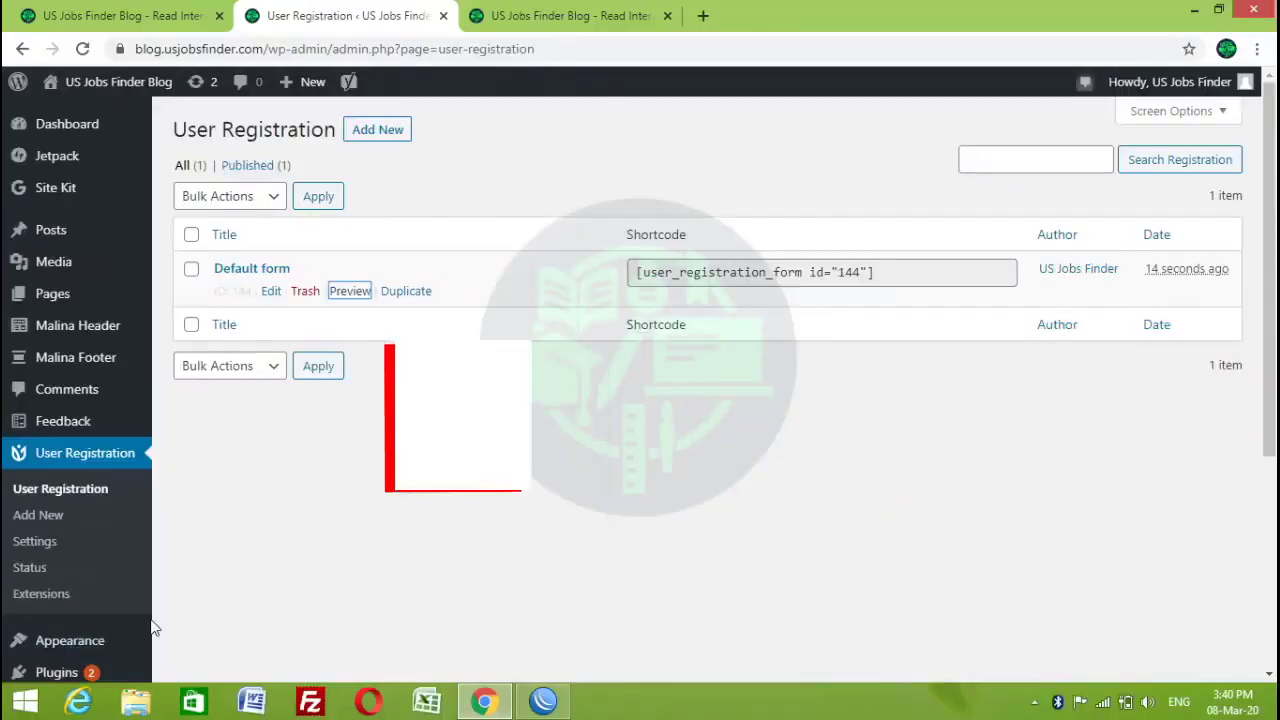
{"action": "mouse_move", "coordinate": [204, 627]}
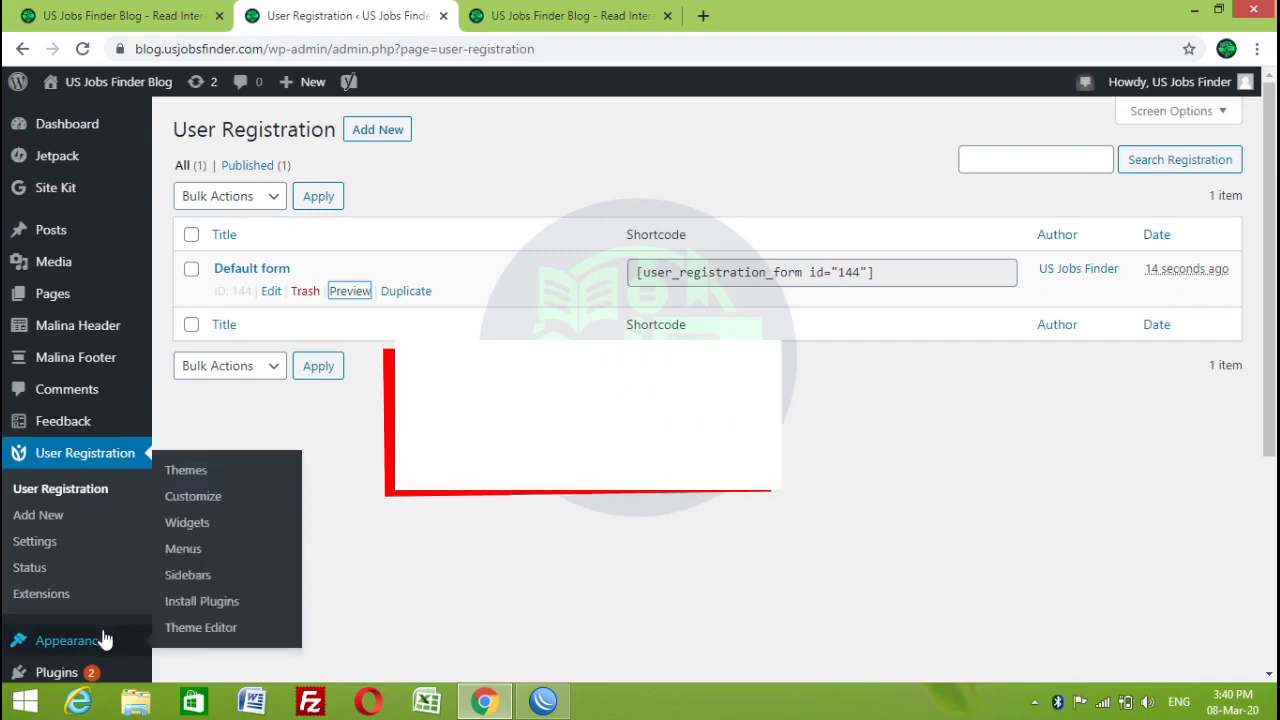
{"action": "left_click", "coordinate": [190, 550]}
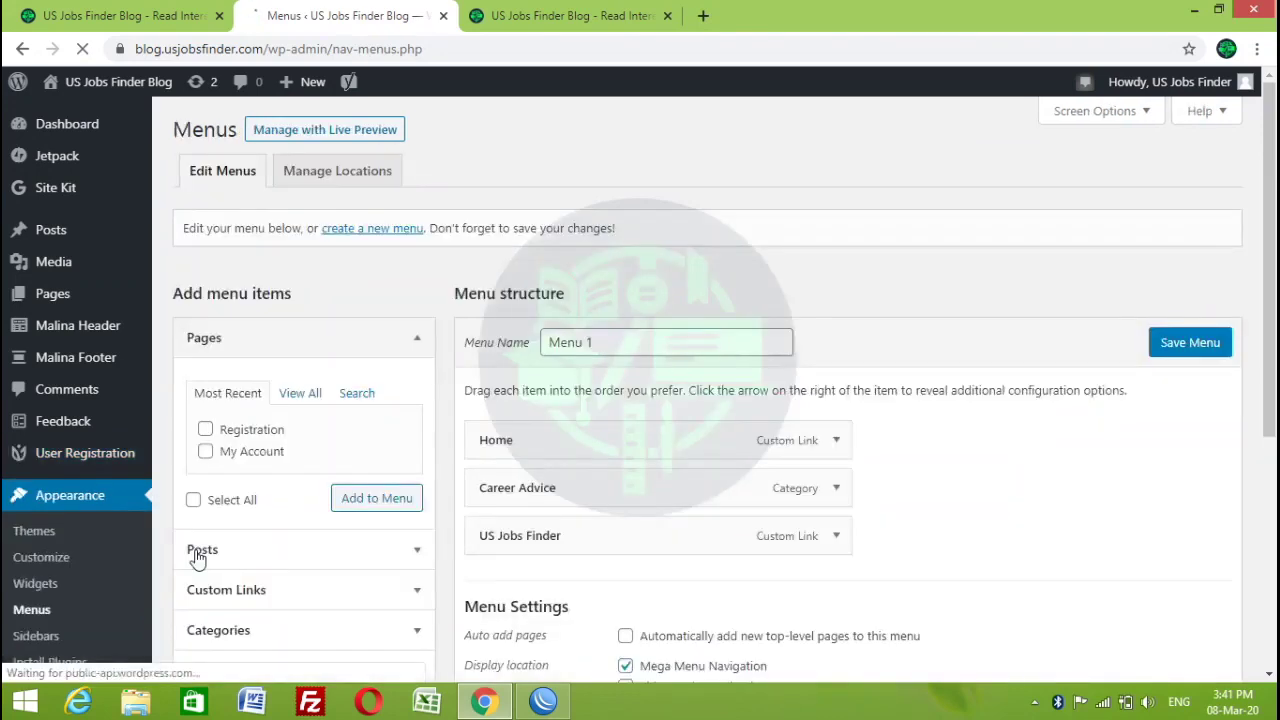
{"action": "scroll", "coordinate": [1262, 220], "scroll_direction": "down", "scroll_amount": 3}
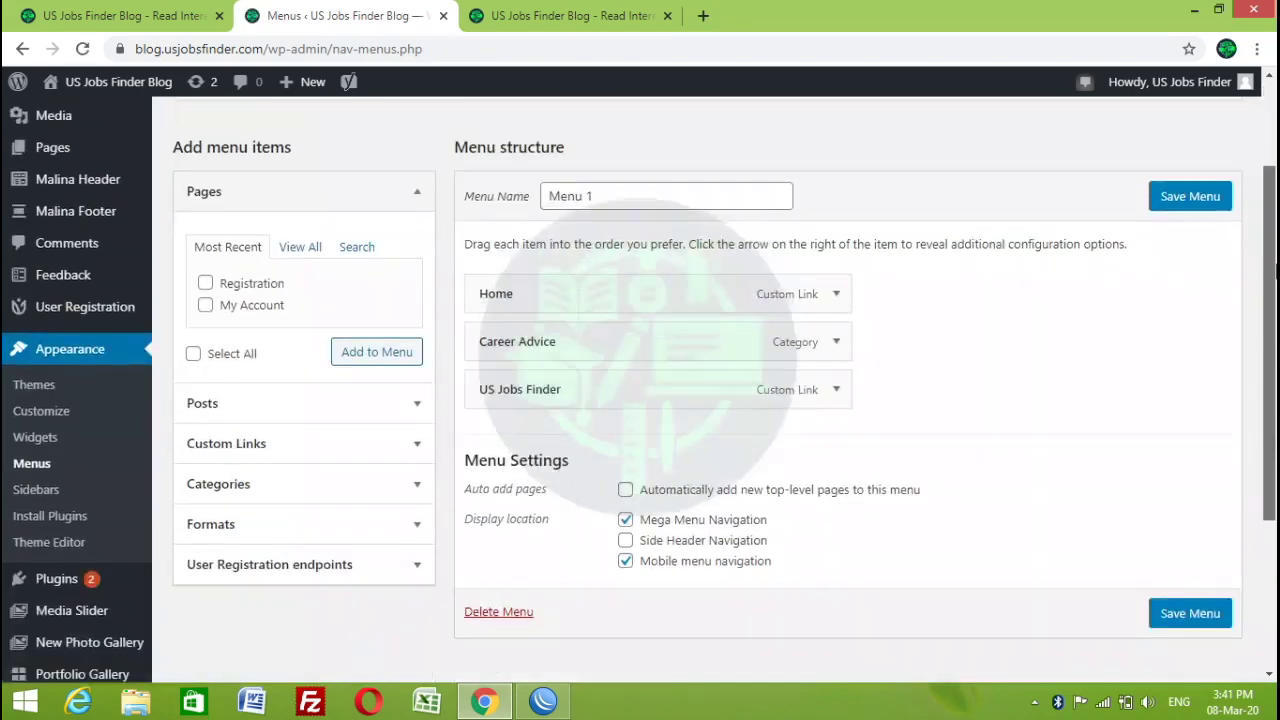
Check the navigation bar on the live site, then add the My Account page to Menu 1 and save it.
{"action": "left_click", "coordinate": [520, 12]}
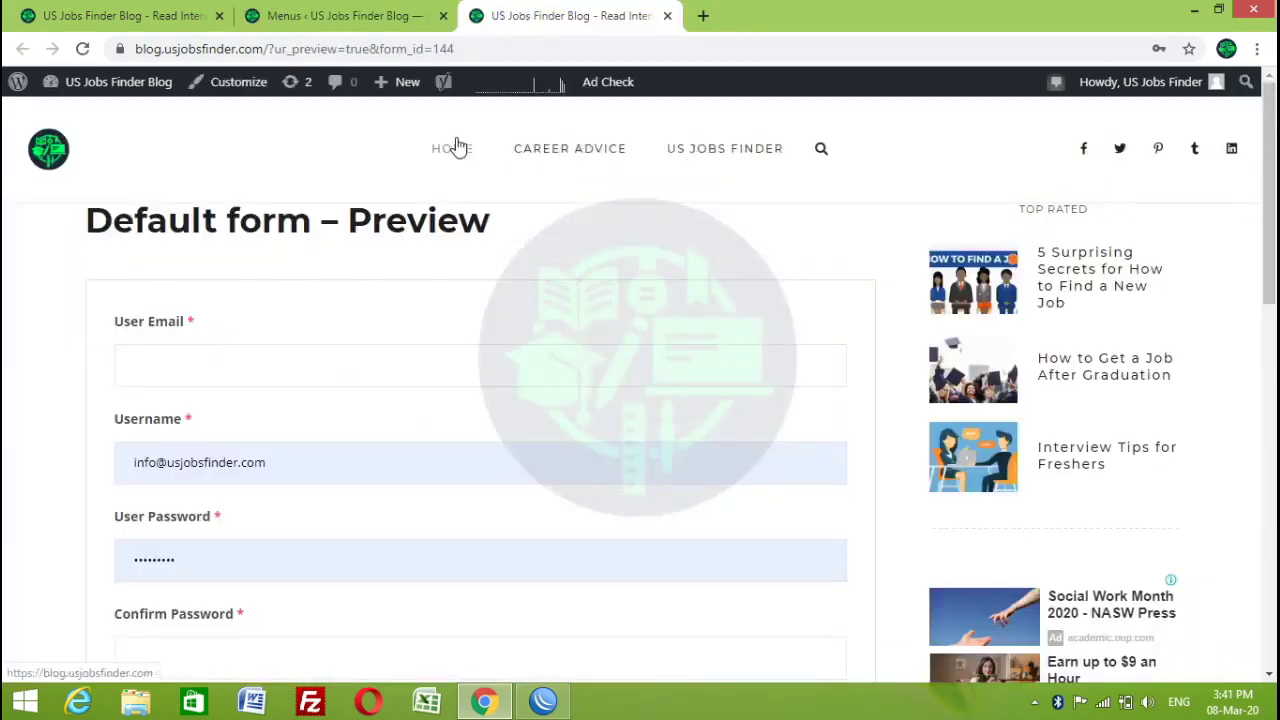
{"action": "left_click", "coordinate": [396, 30]}
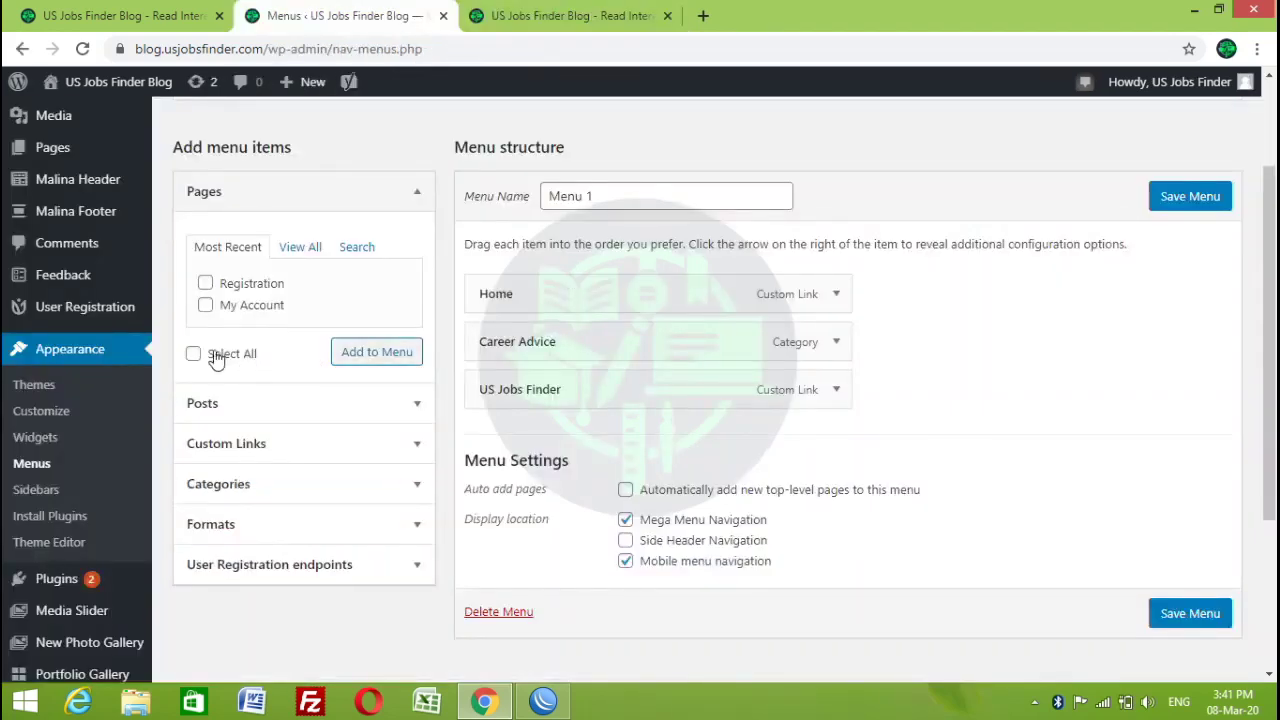
{"action": "left_click", "coordinate": [205, 306]}
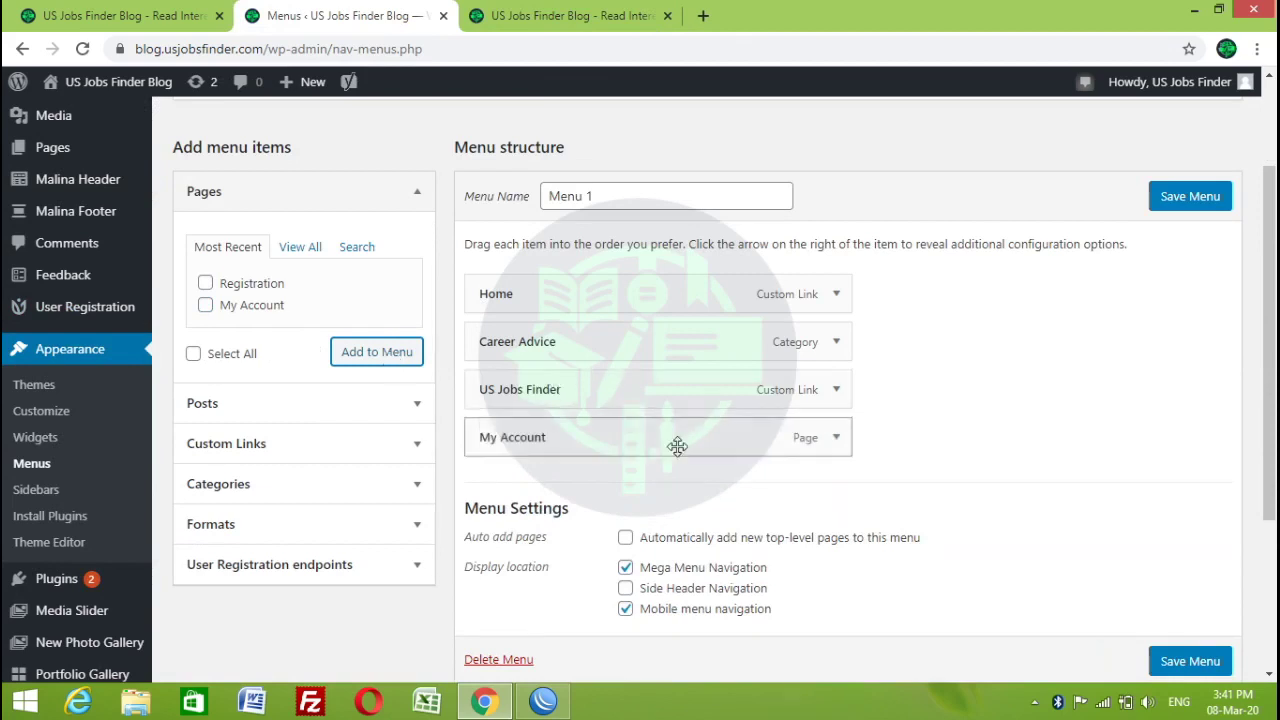
{"action": "left_click", "coordinate": [1187, 662]}
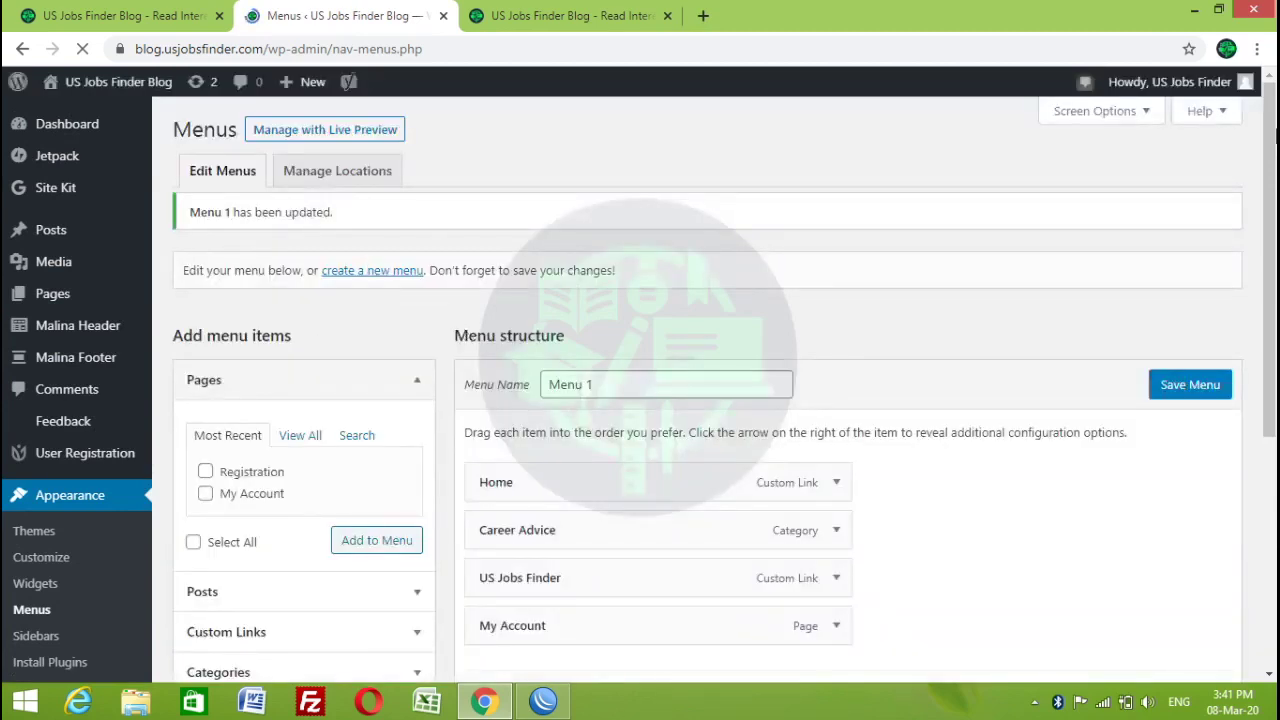
Open a new incognito window and load blog.usjobsfinder.com to test the site as a logged-out visitor.
{"action": "left_click", "coordinate": [1257, 49]}
{"action": "left_click", "coordinate": [1090, 120]}
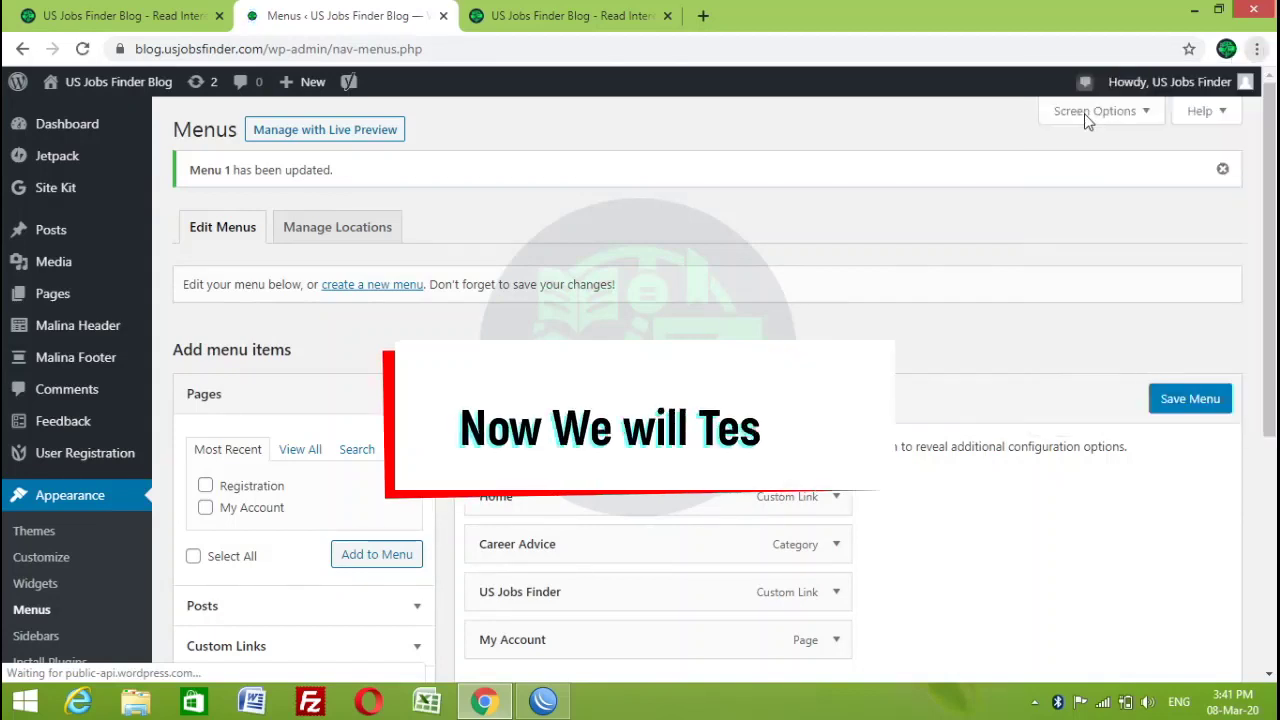
{"action": "type", "text": "blog.usjobfinder.com"}
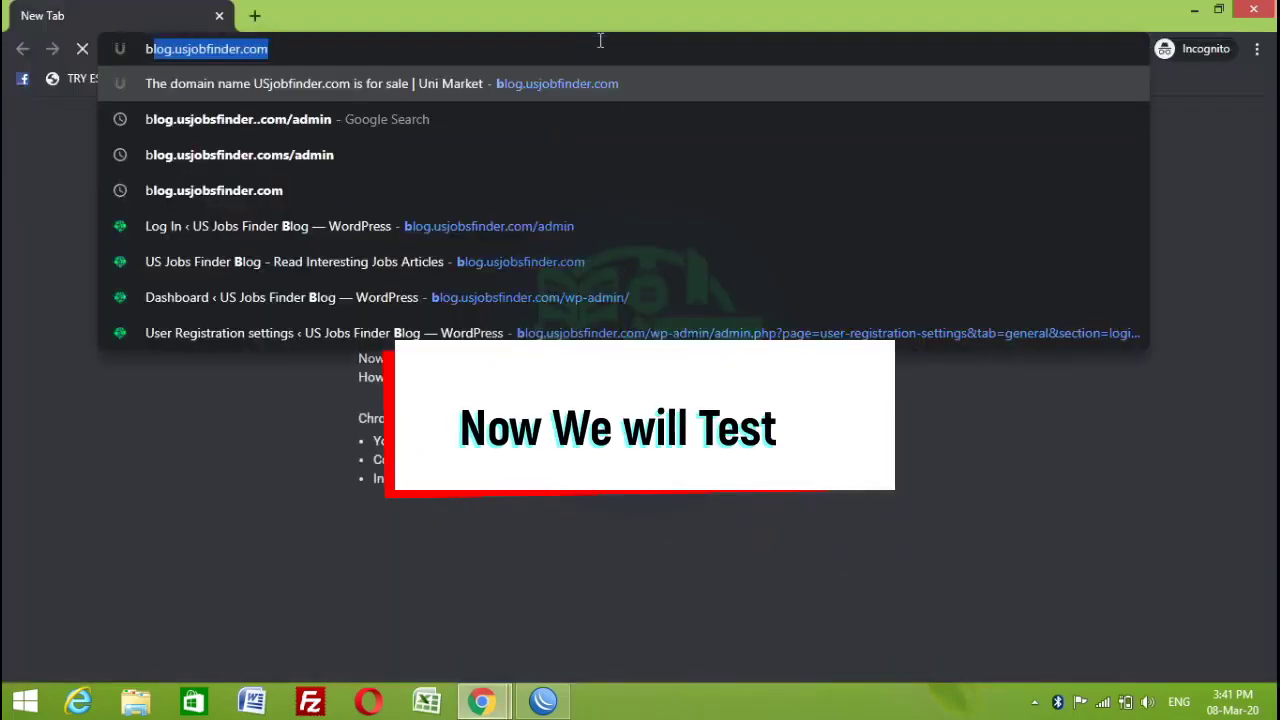
{"action": "left_click", "coordinate": [208, 55]}
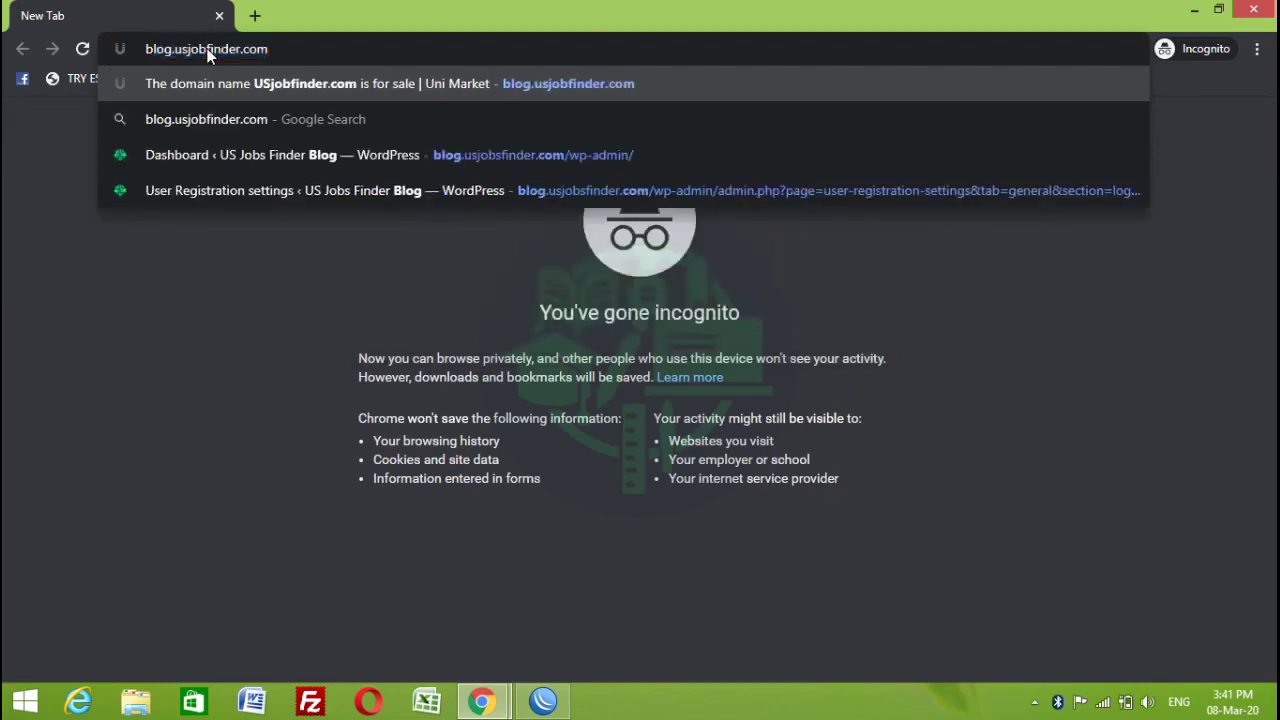
{"action": "type", "text": "s"}
{"action": "key", "text": "Return"}
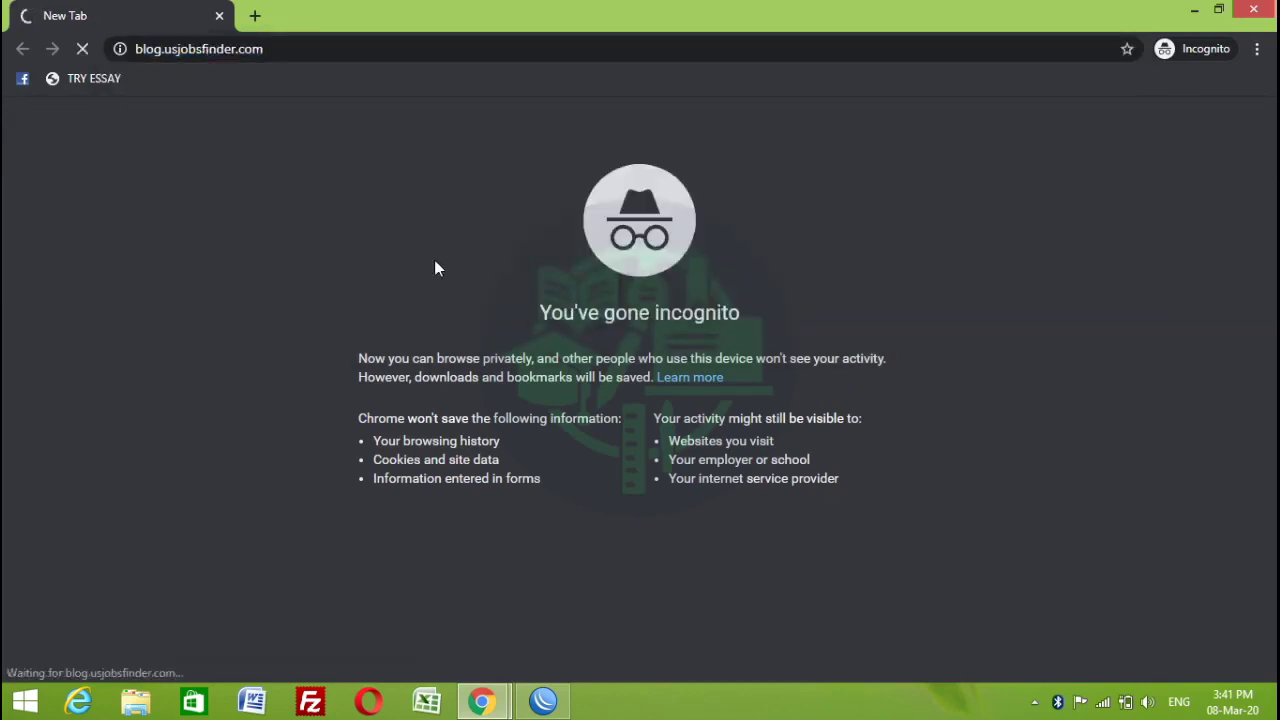